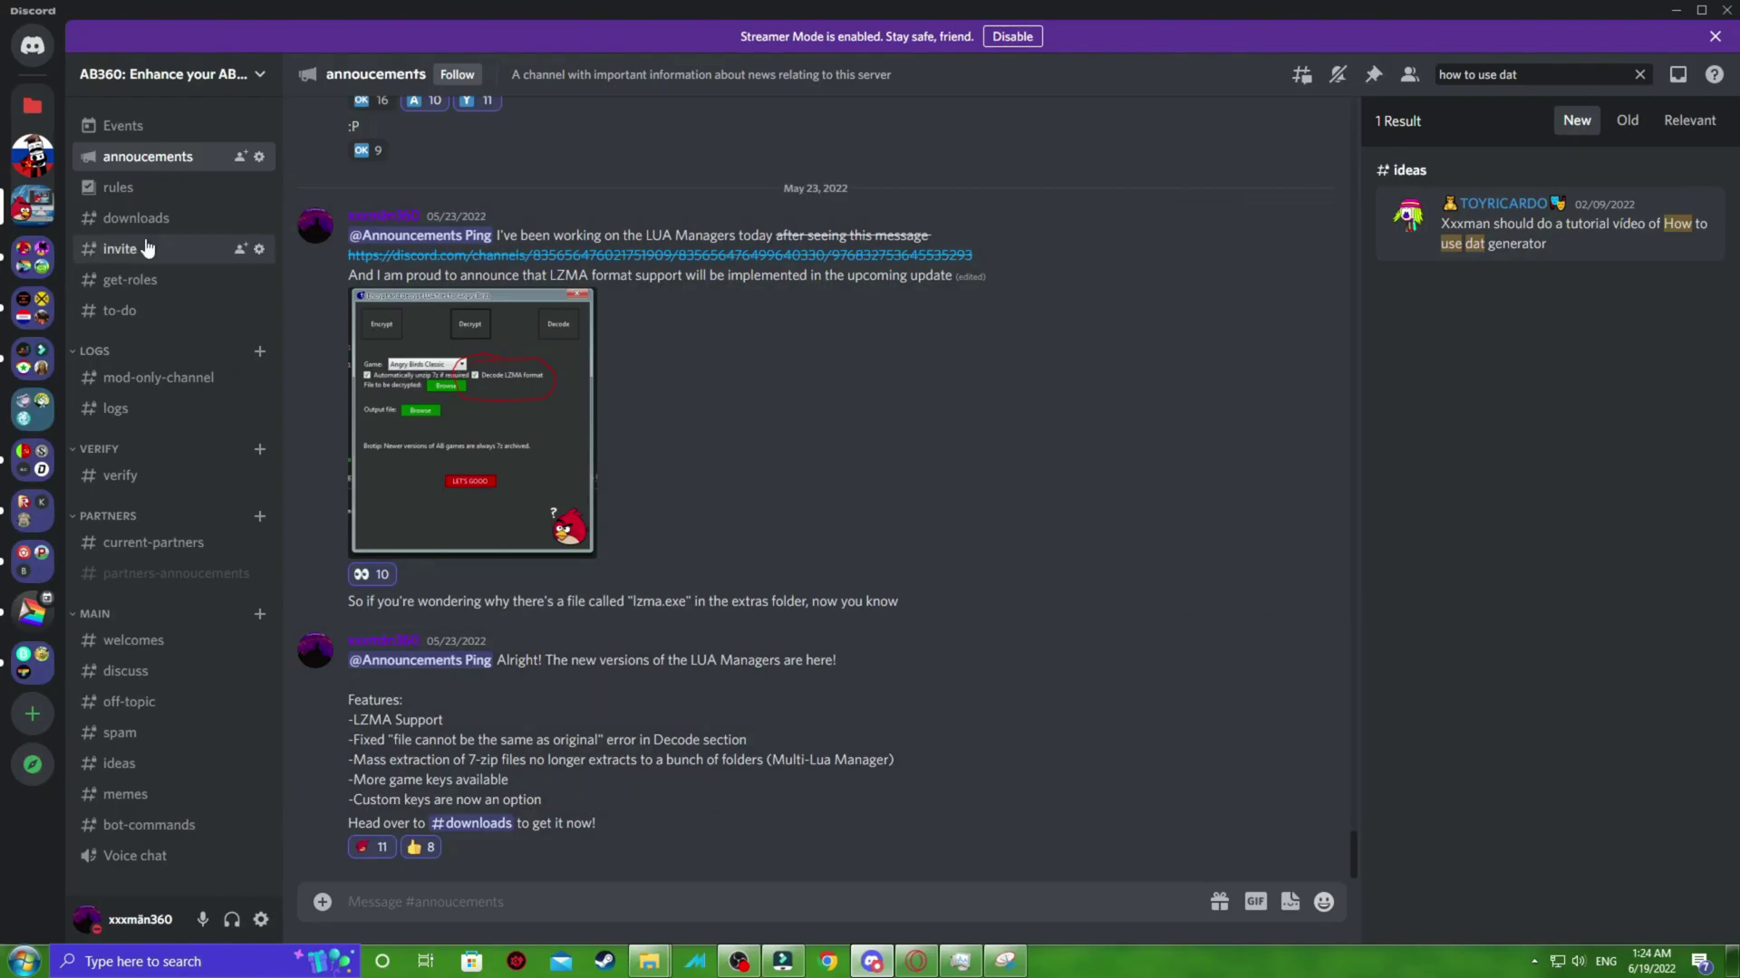
- Switch to the Release 1.1 window, open its HD folder and select SpriteDatGenerator.exe
click(135, 218)
scroll(635, 453, down, 10)
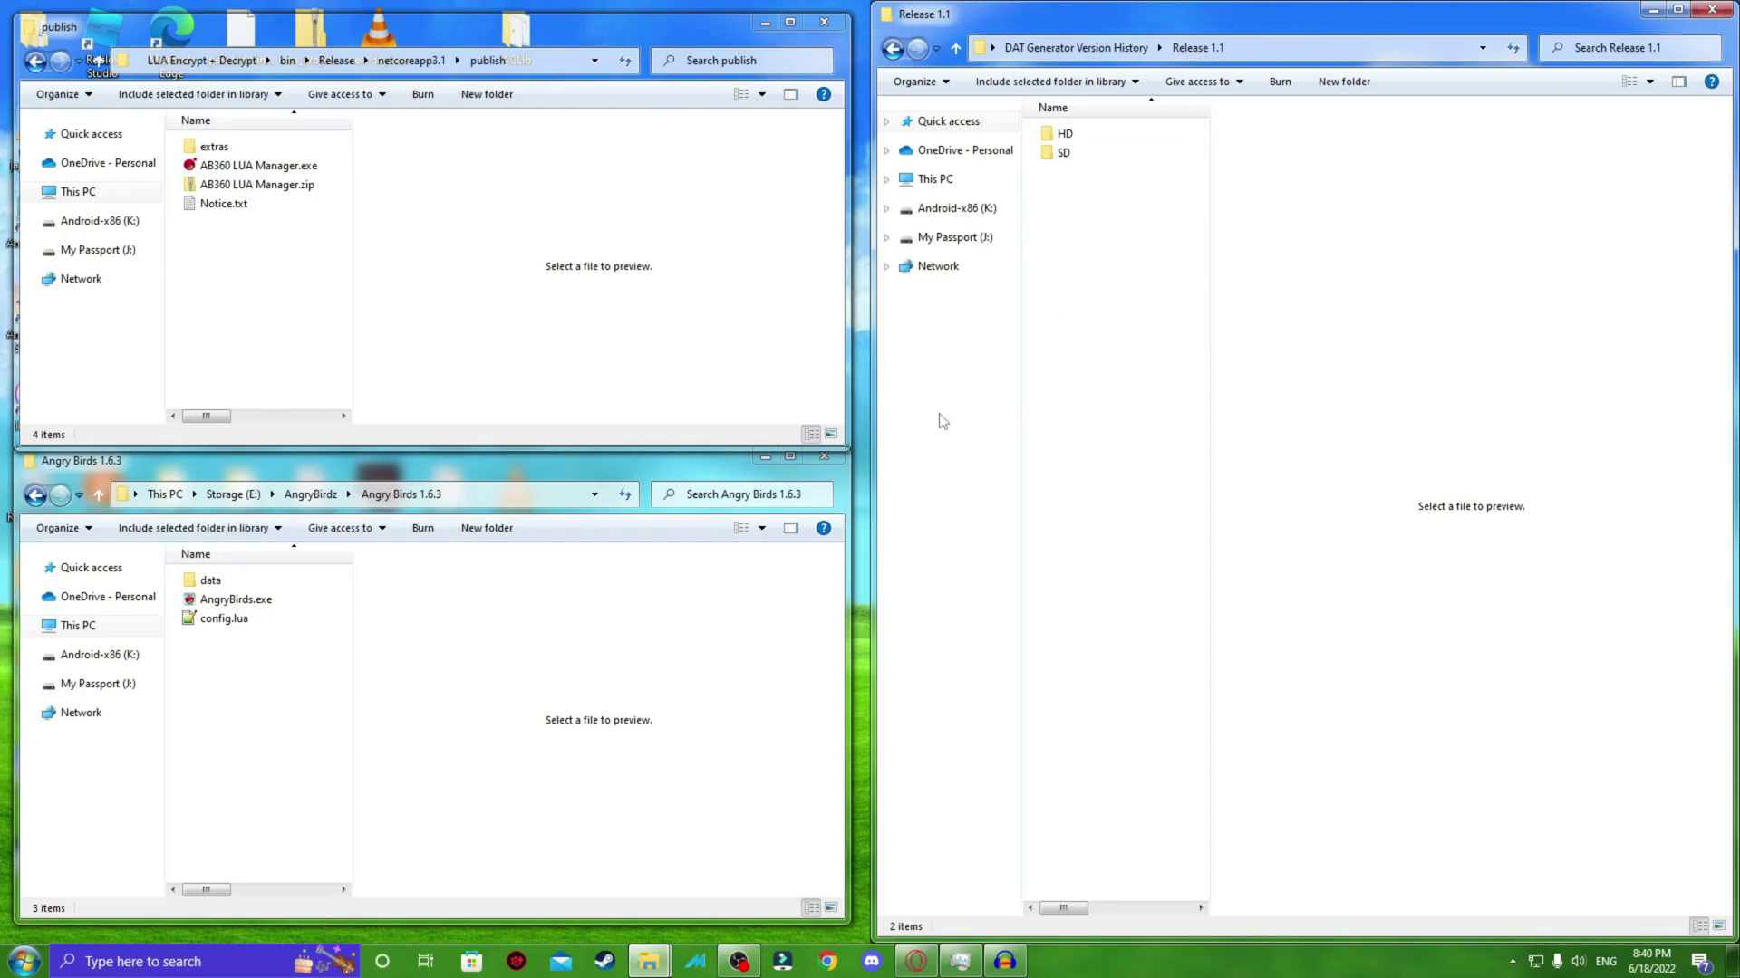
click(514, 666)
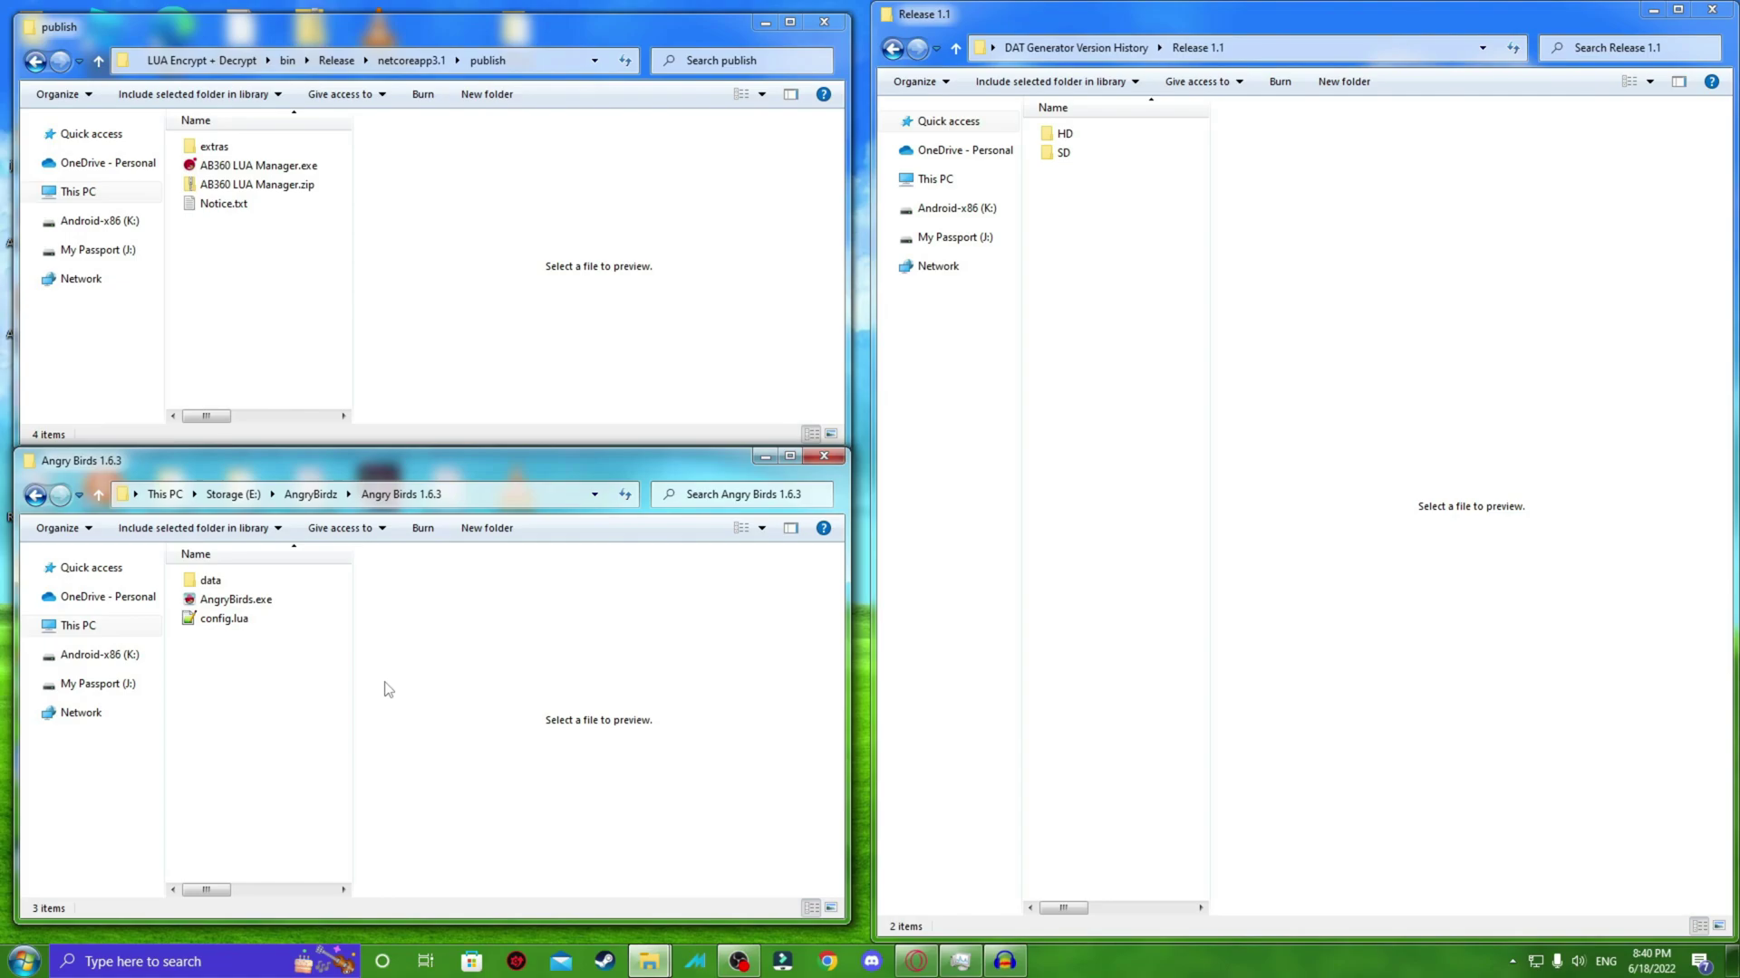
click(277, 311)
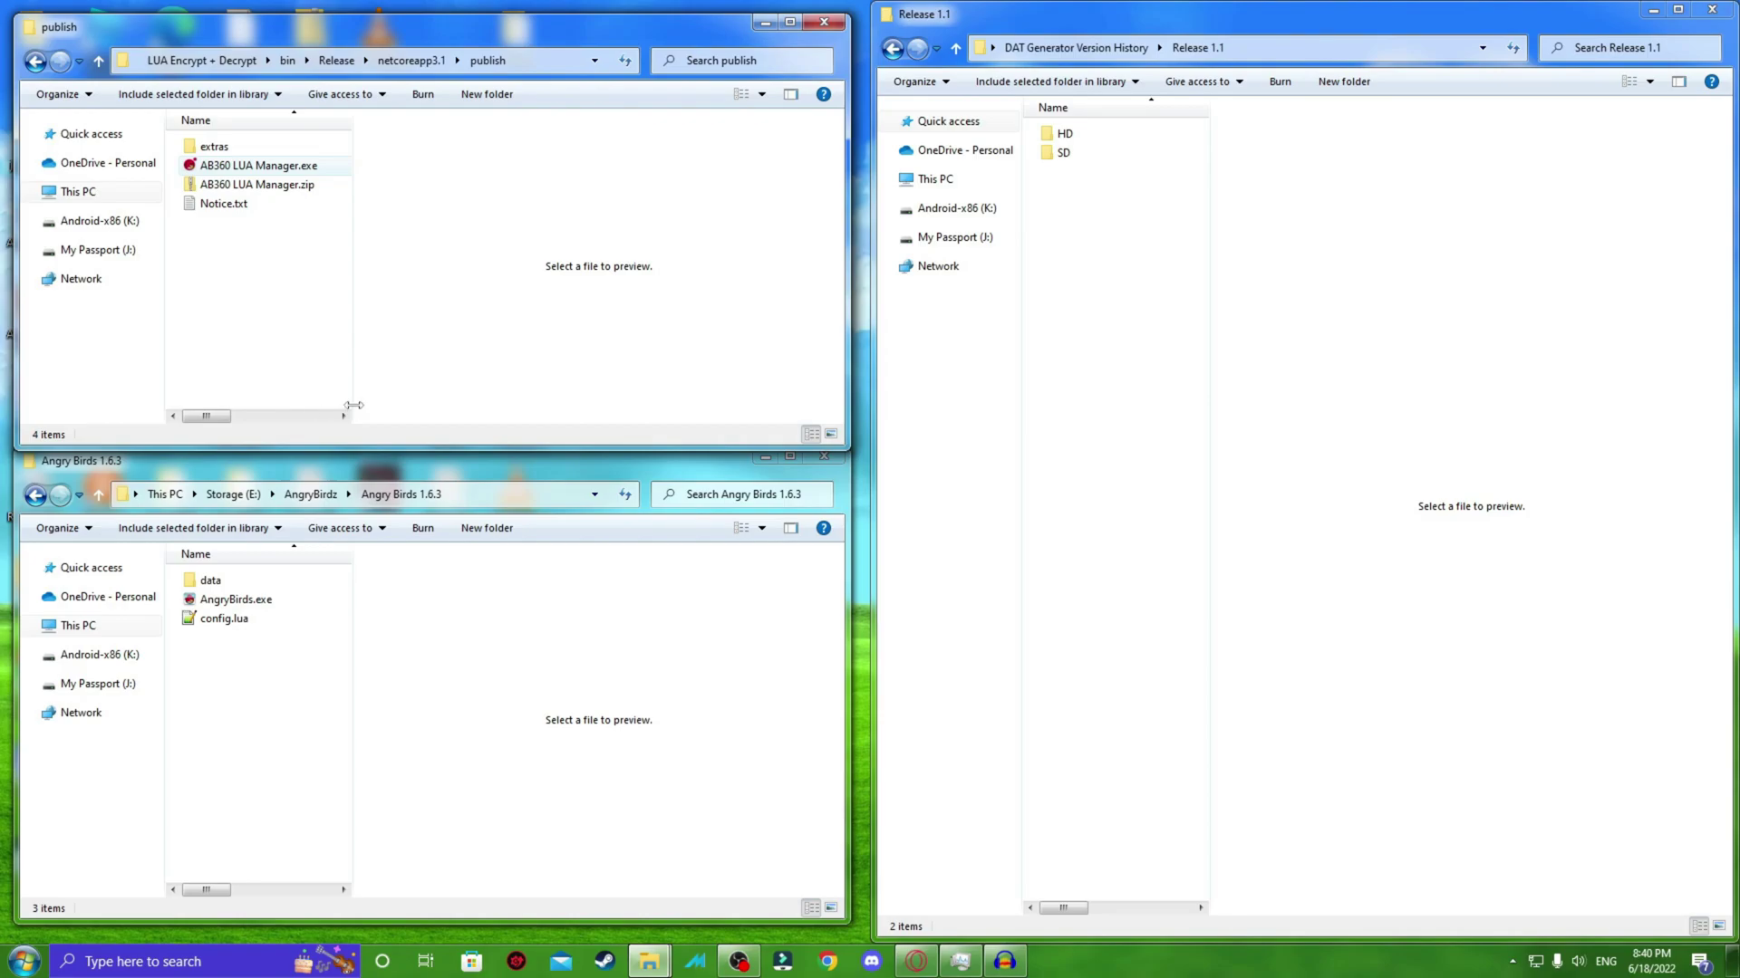
click(1134, 399)
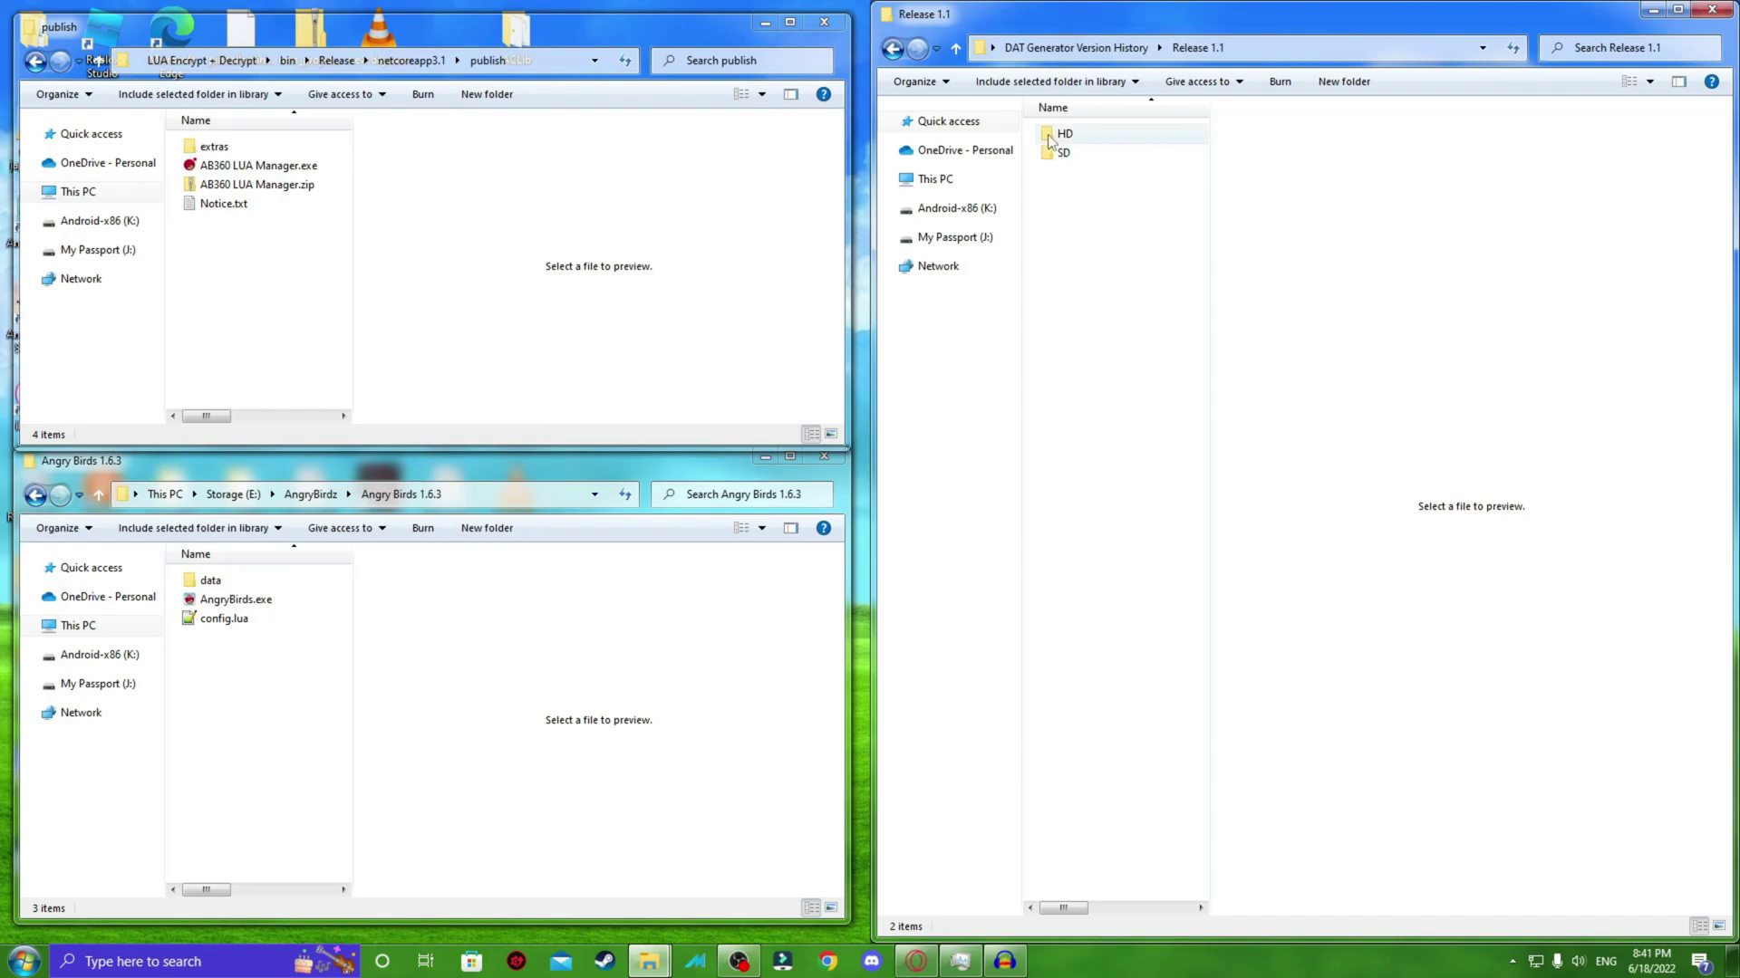
double_click(1106, 133)
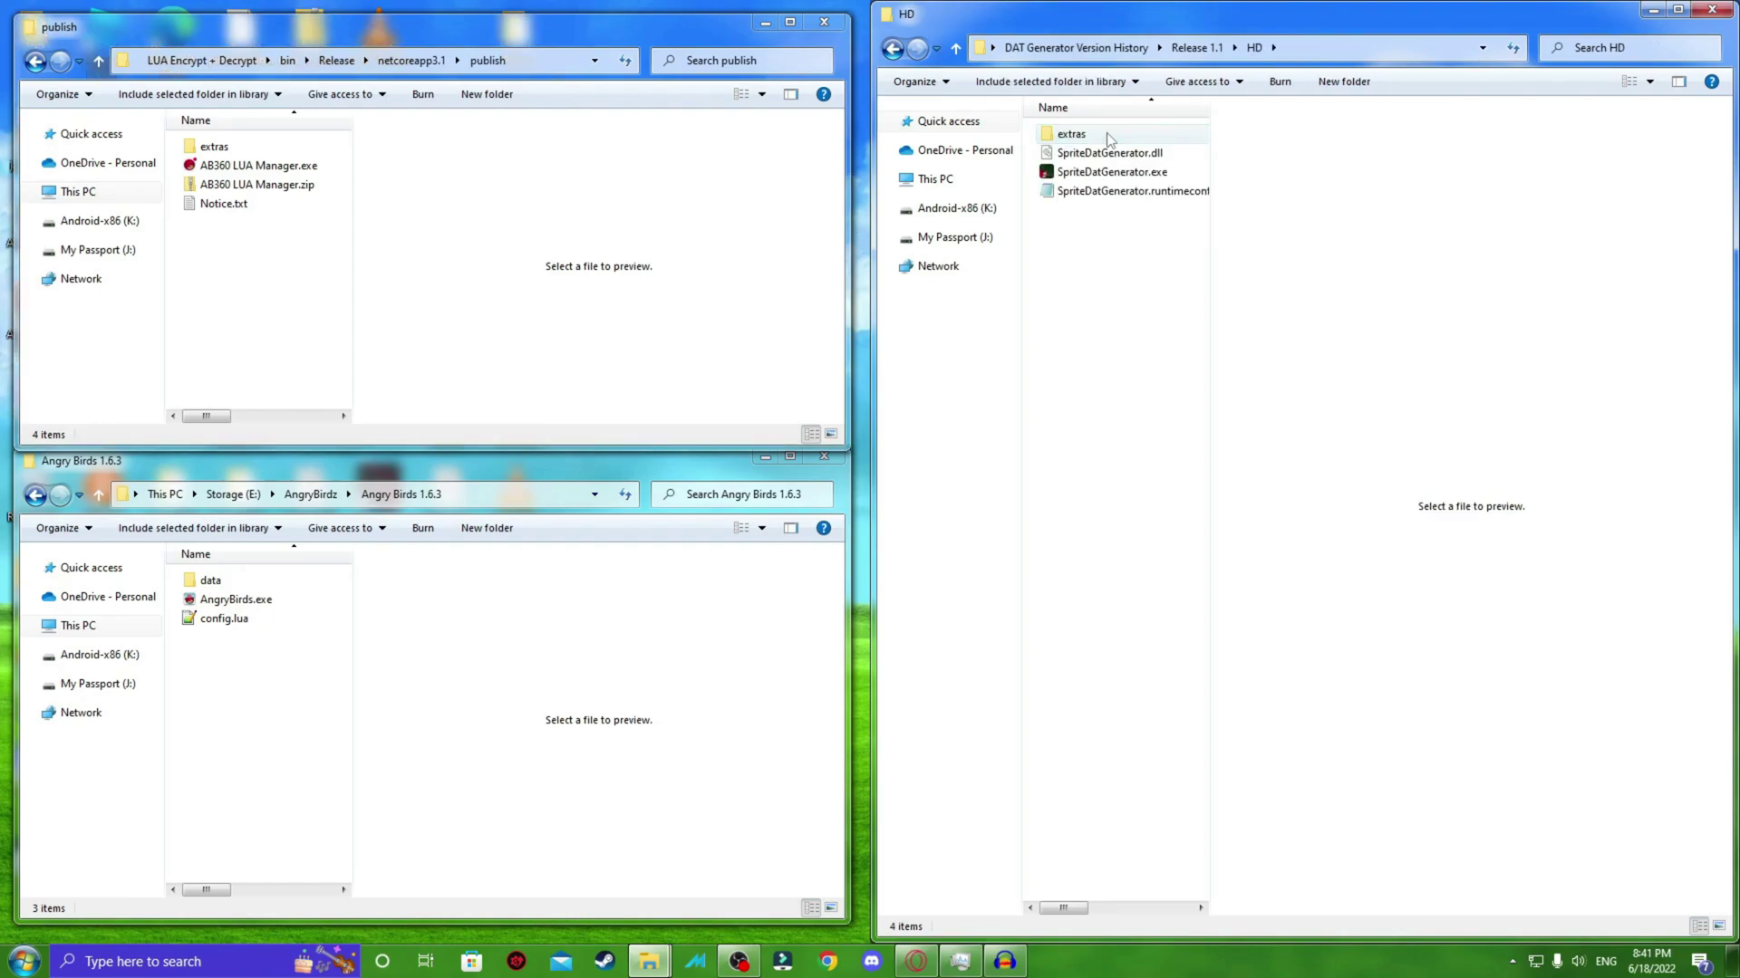
click(1114, 171)
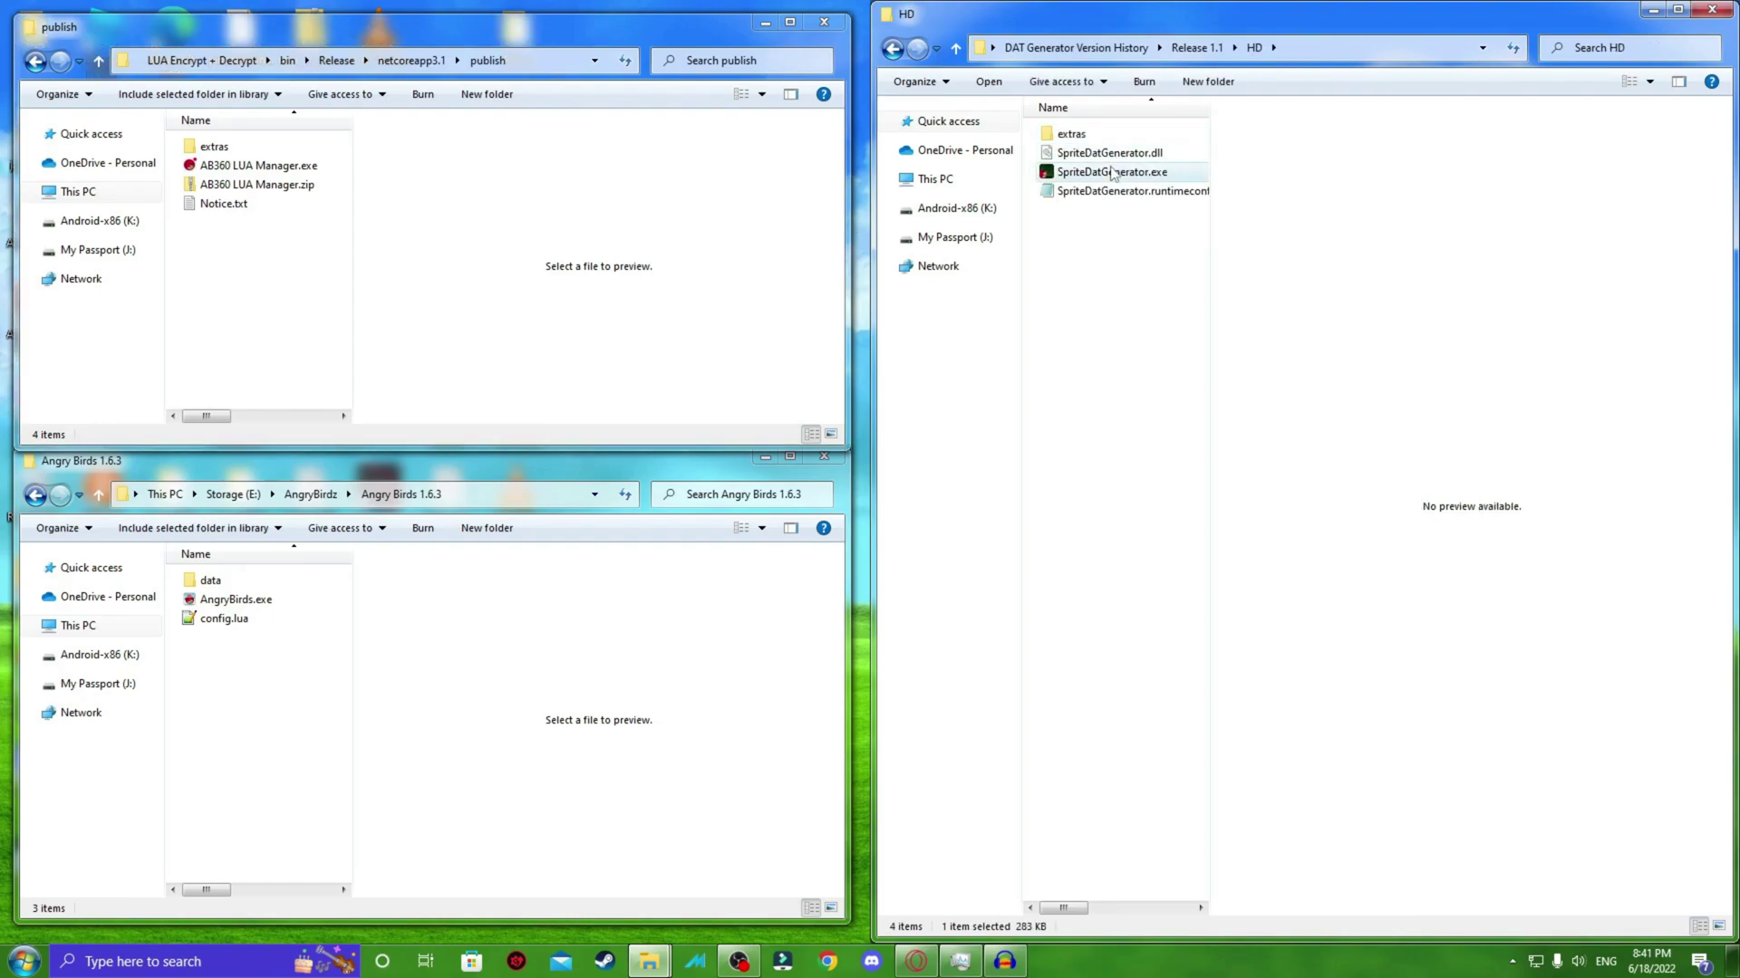
- Launch SpriteDatGenerator.exe and load the sprite sheet PNG from the Desktop
double_click(1114, 172)
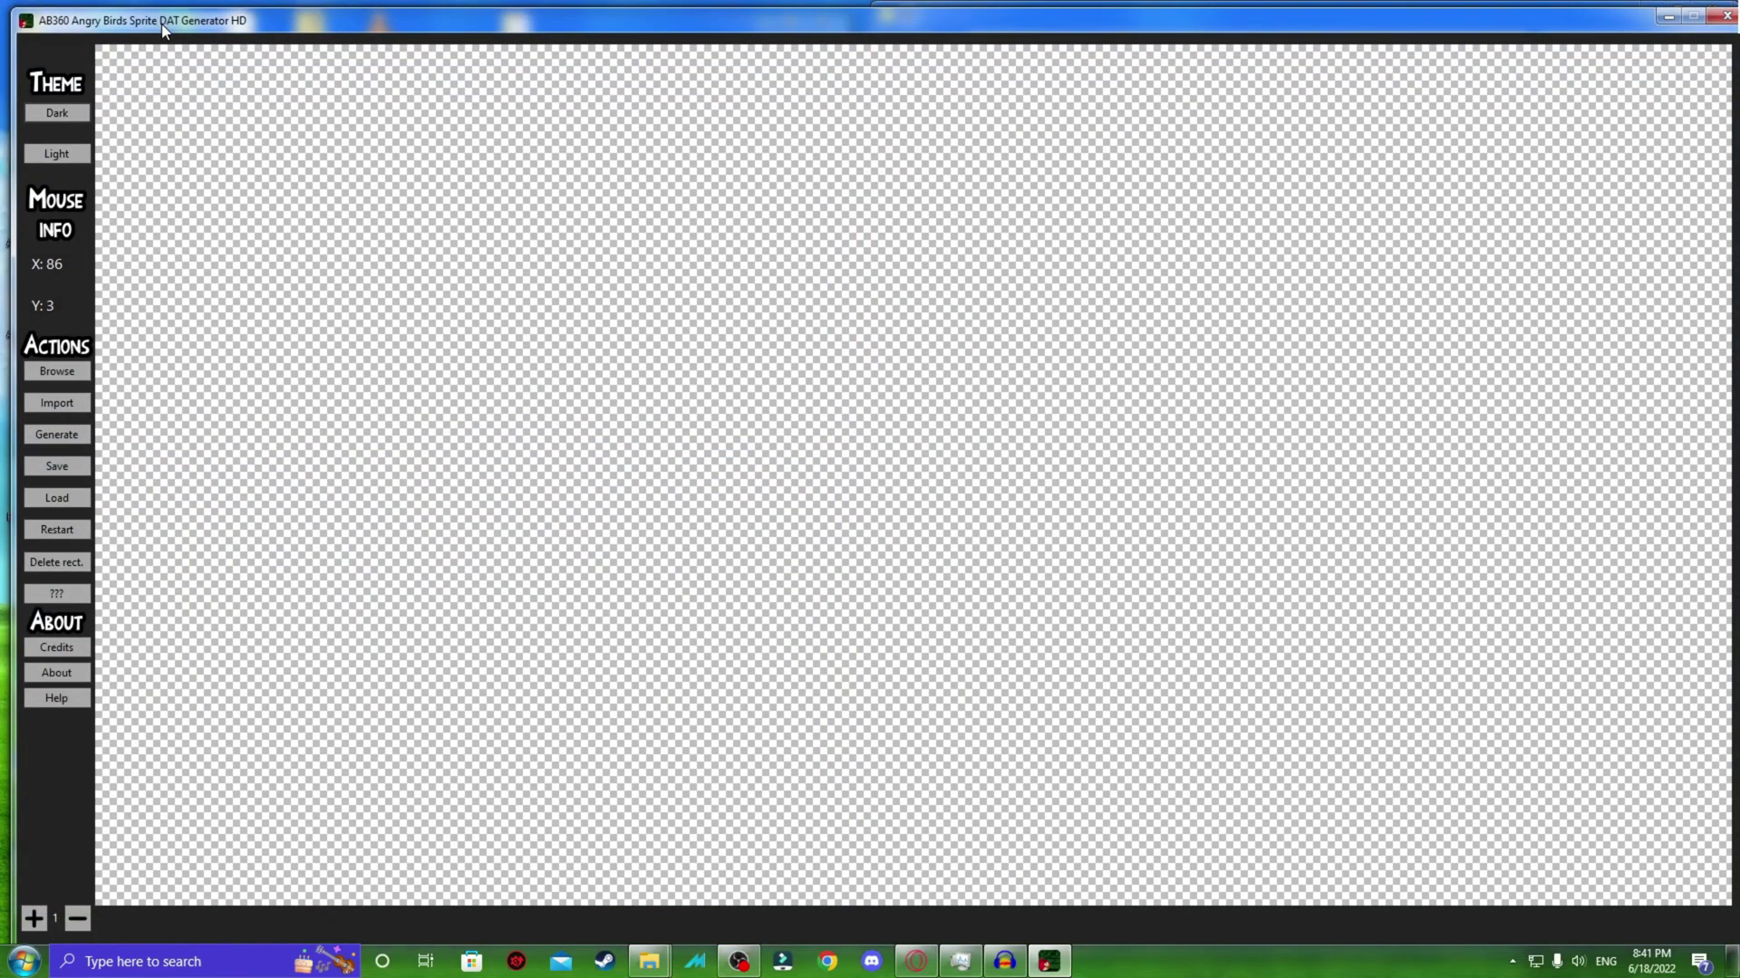
drag(163, 30, 154, 36)
click(53, 376)
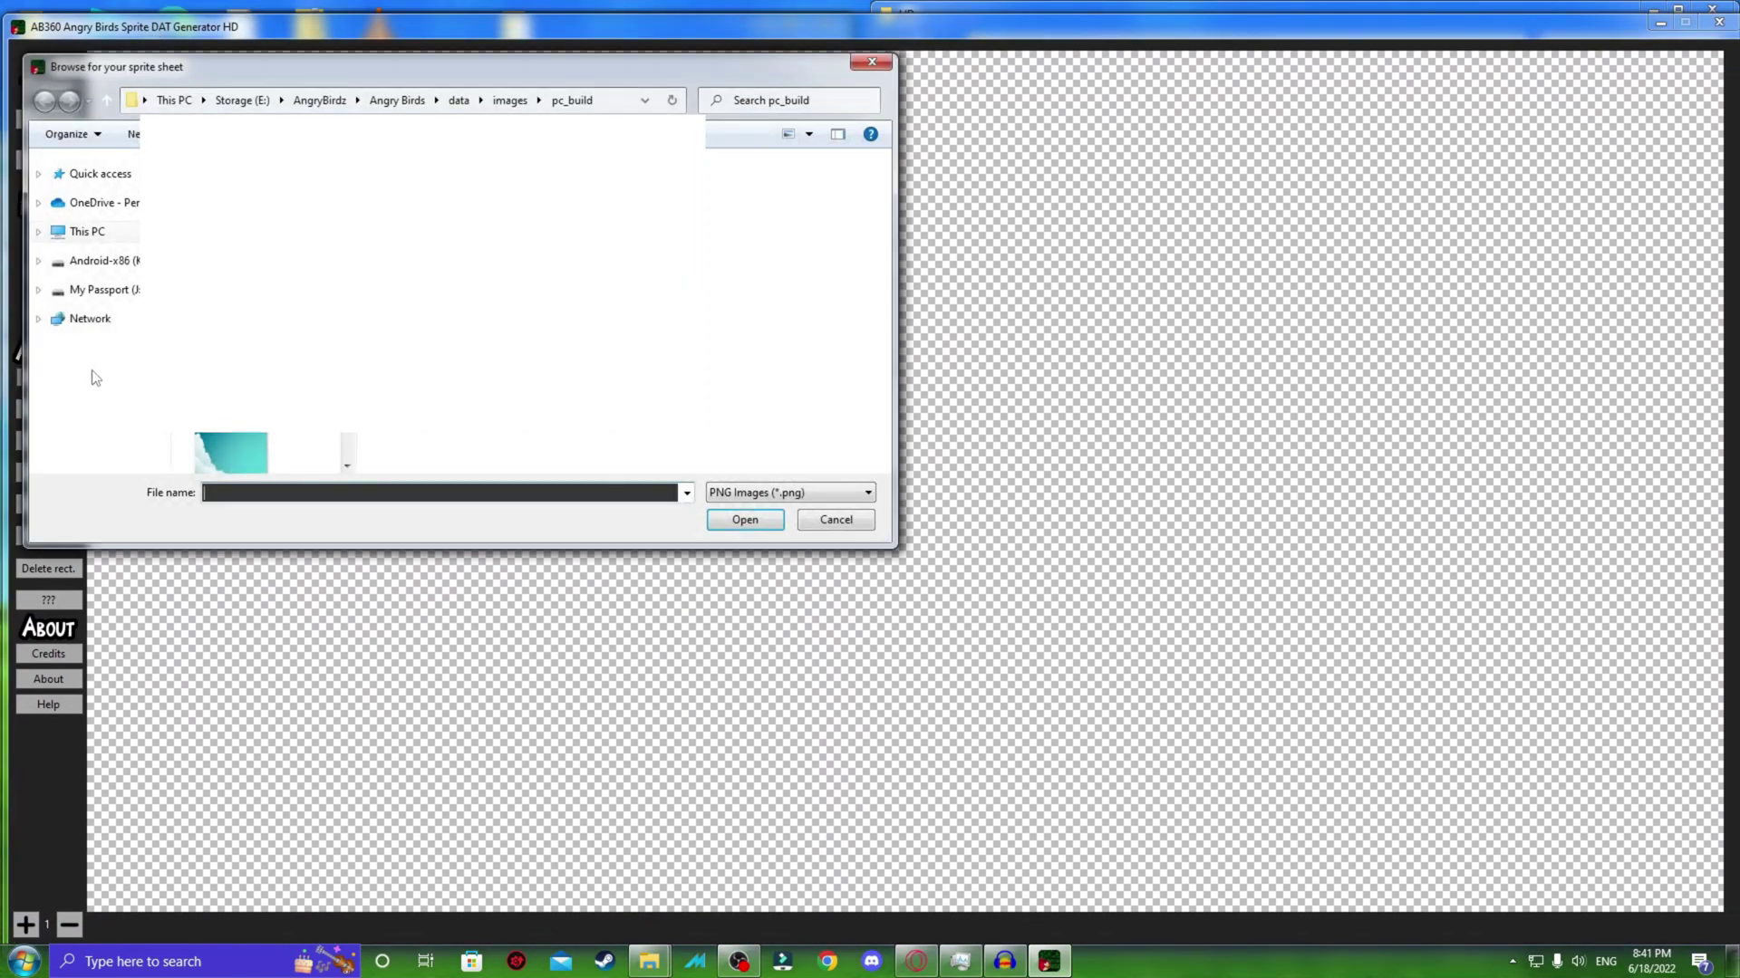
click(80, 234)
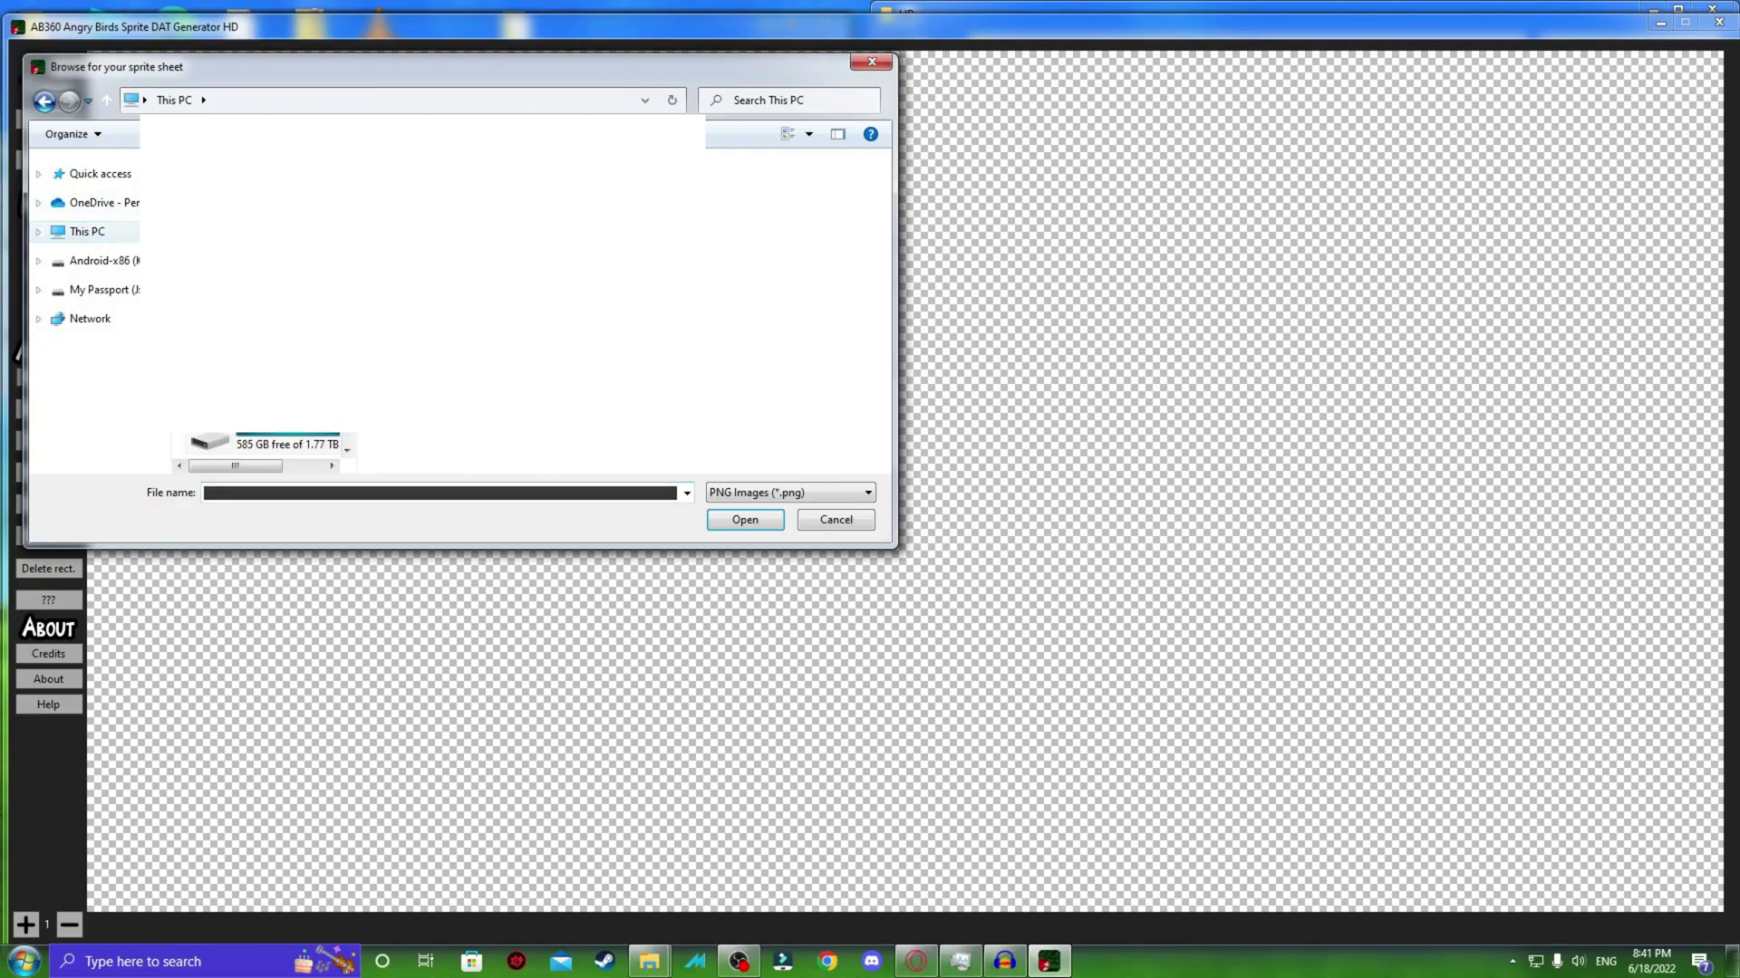
double_click(209, 444)
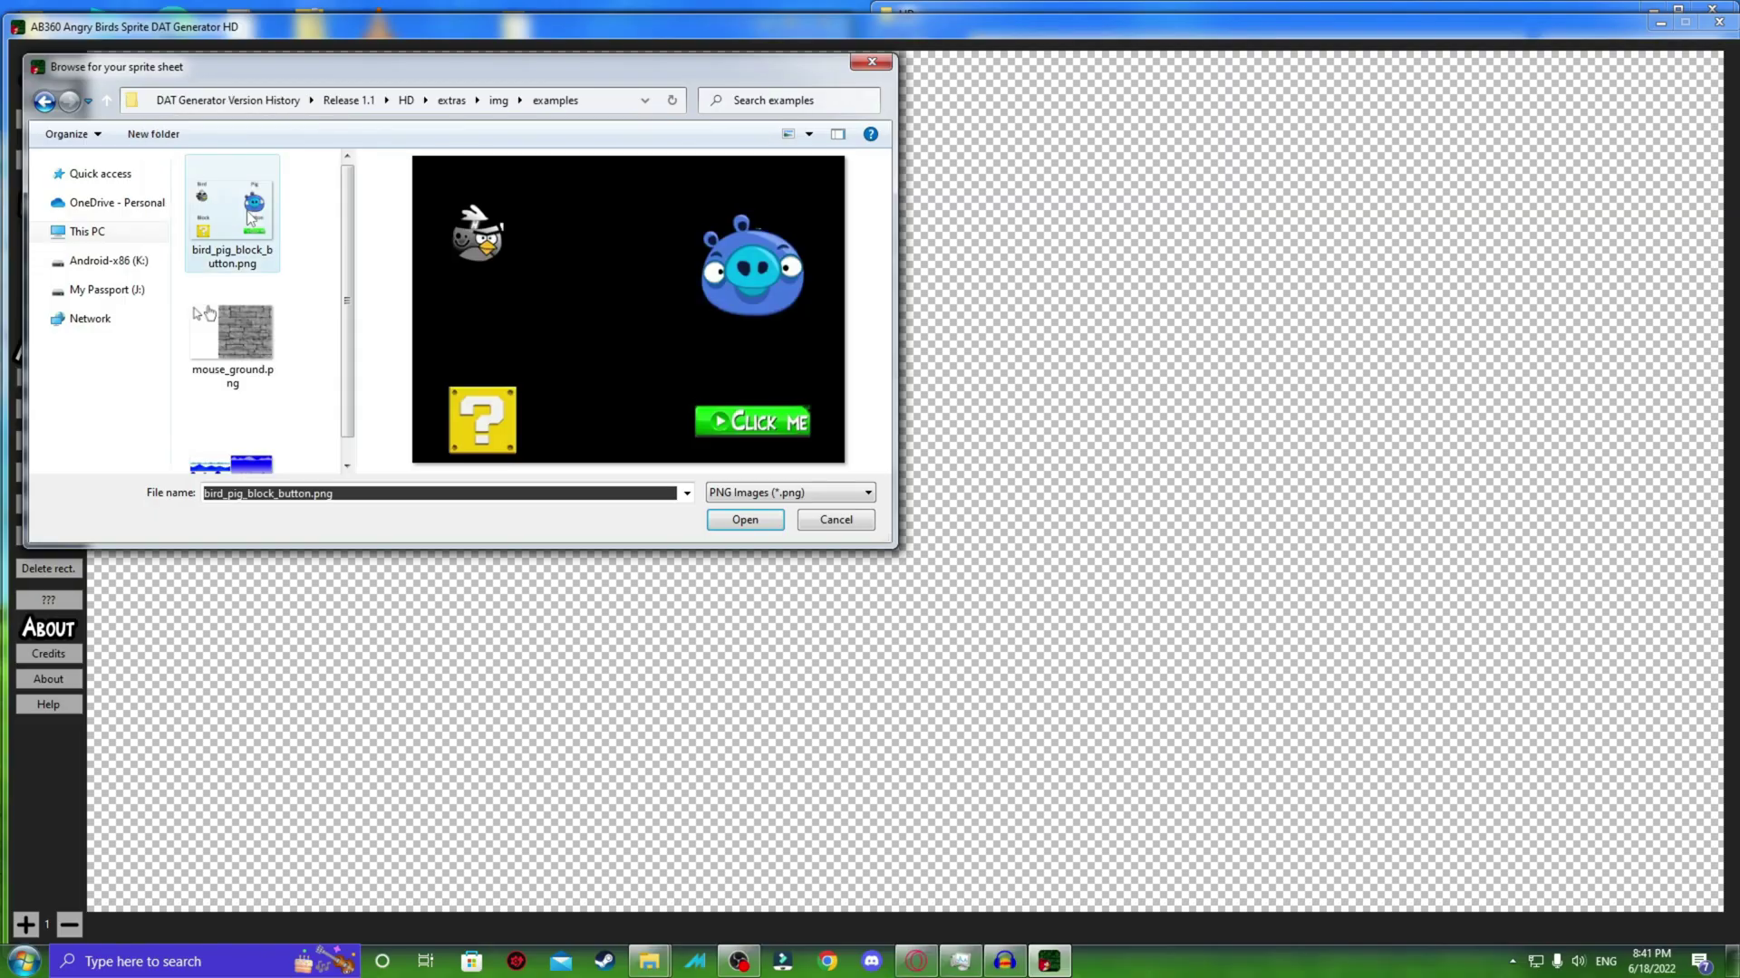
key(Return)
click(80, 408)
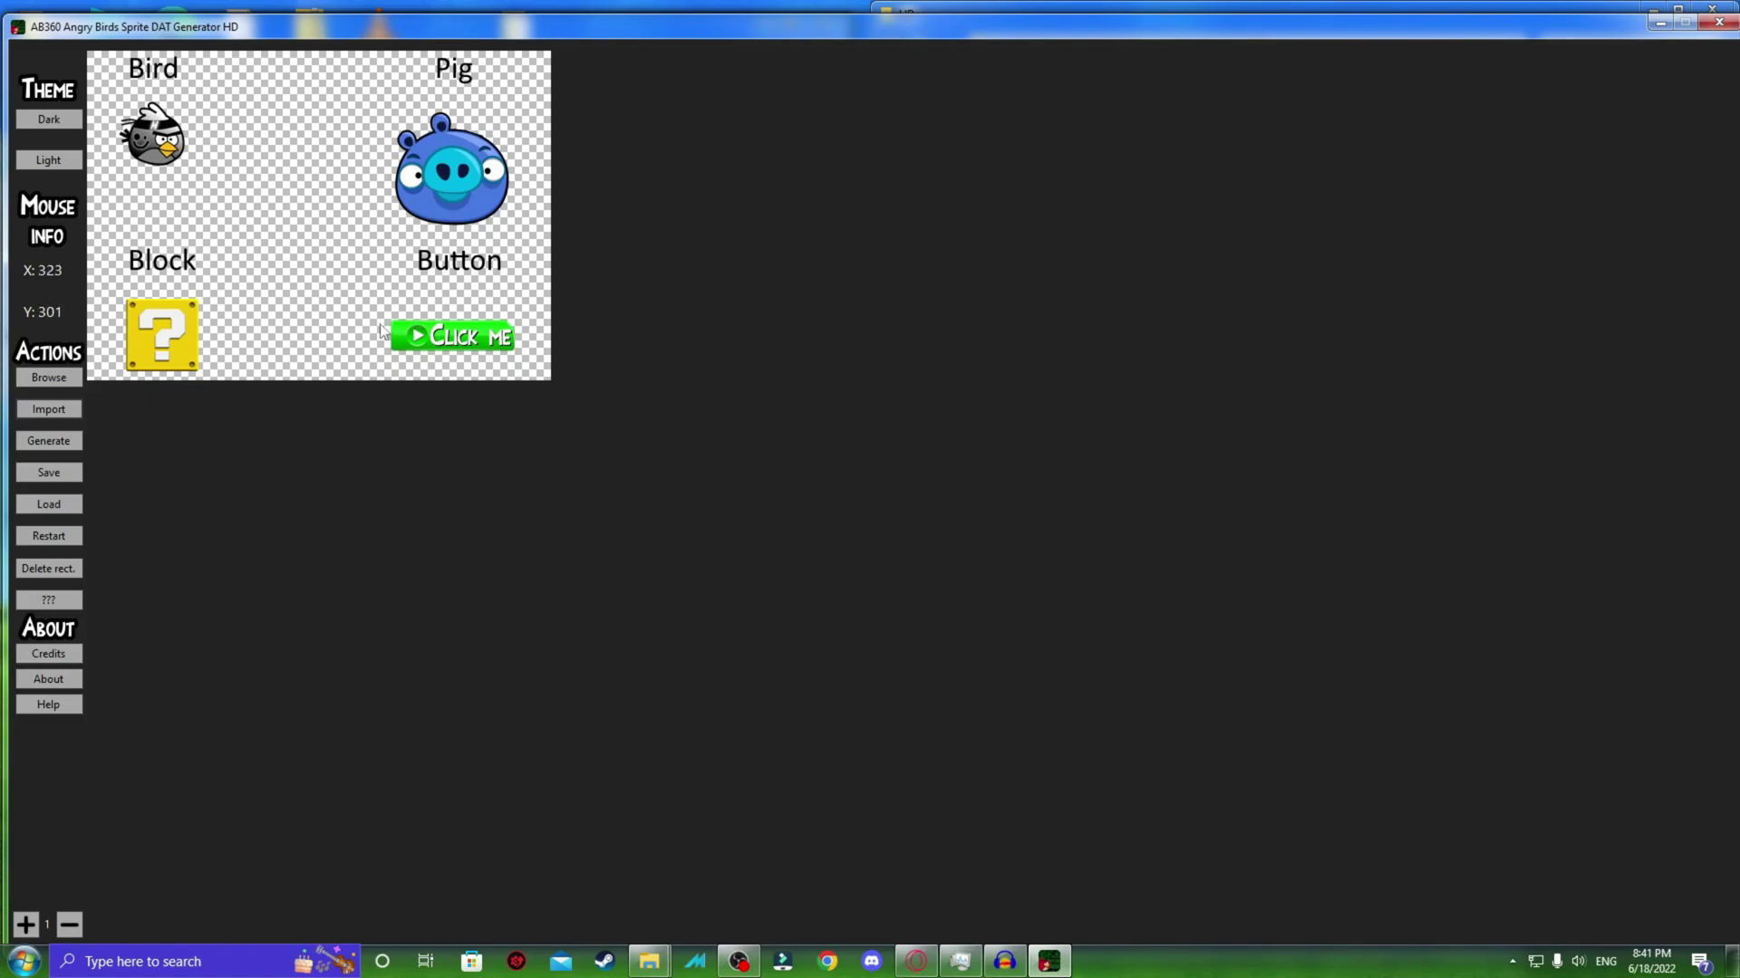
- Zoom in on the Bird and drag a selection rectangle around the entire bird
scroll(381, 323, up, 1)
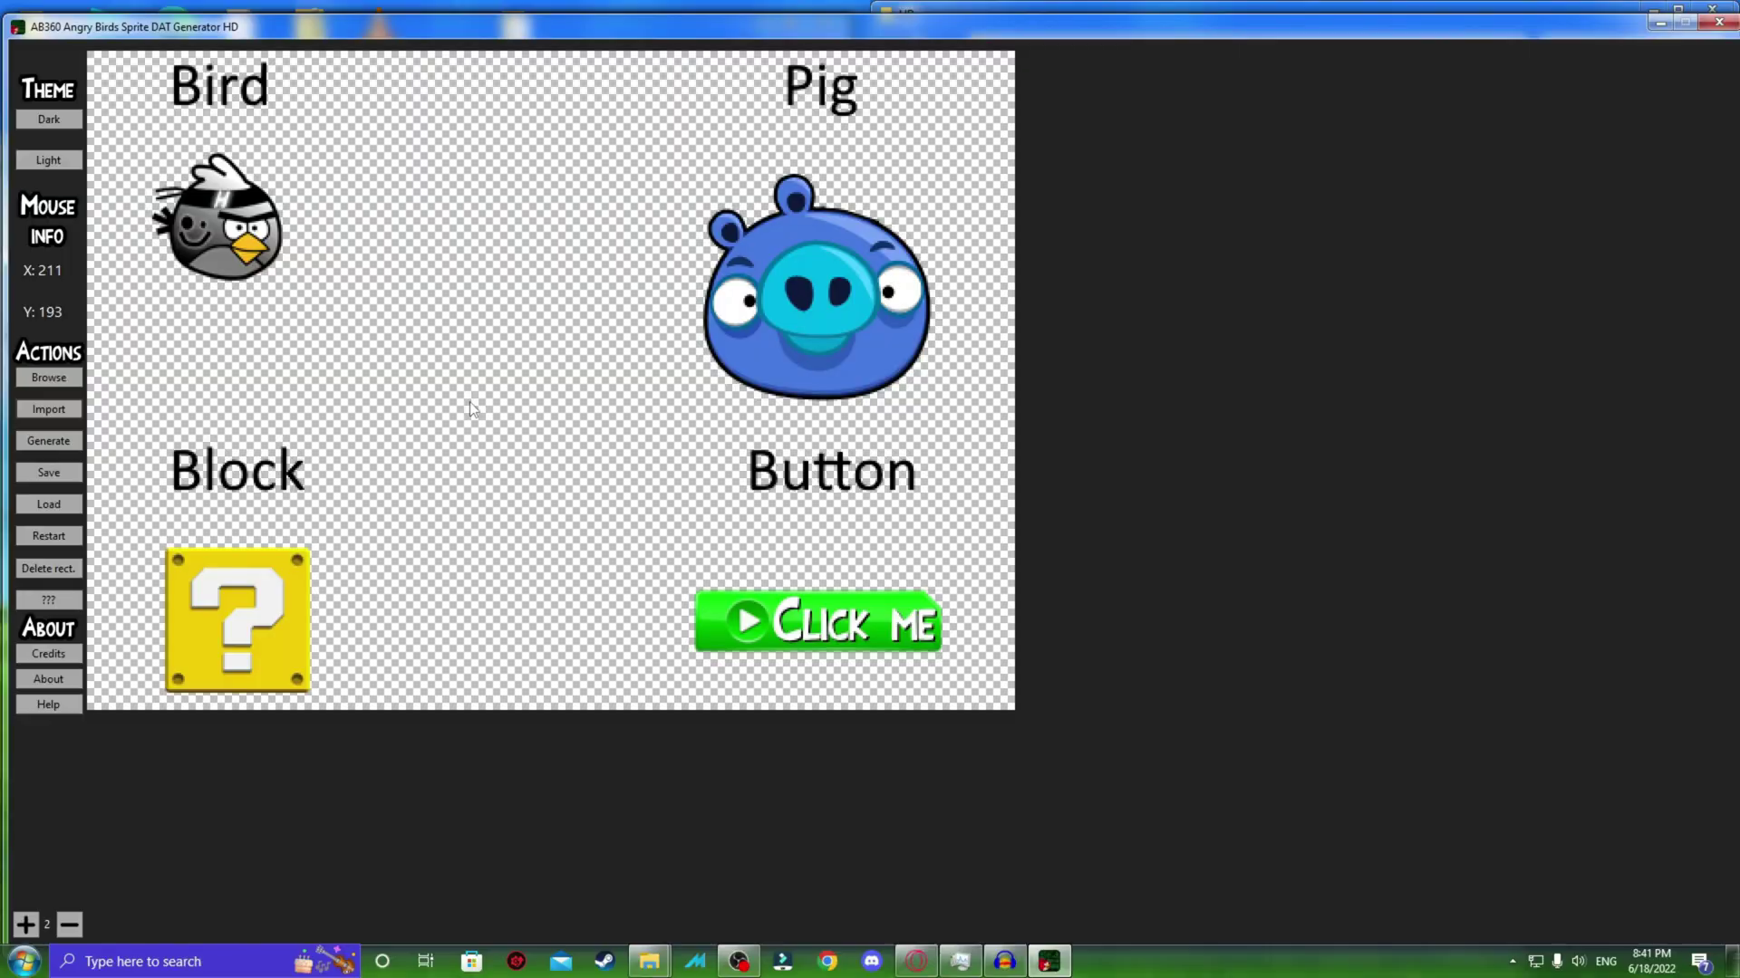
scroll(470, 408, up, 6)
mouse_move(636, 422)
mouse_down()
mouse_move(544, 390)
mouse_move(553, 337)
mouse_move(342, 571)
mouse_move(349, 601)
mouse_up()
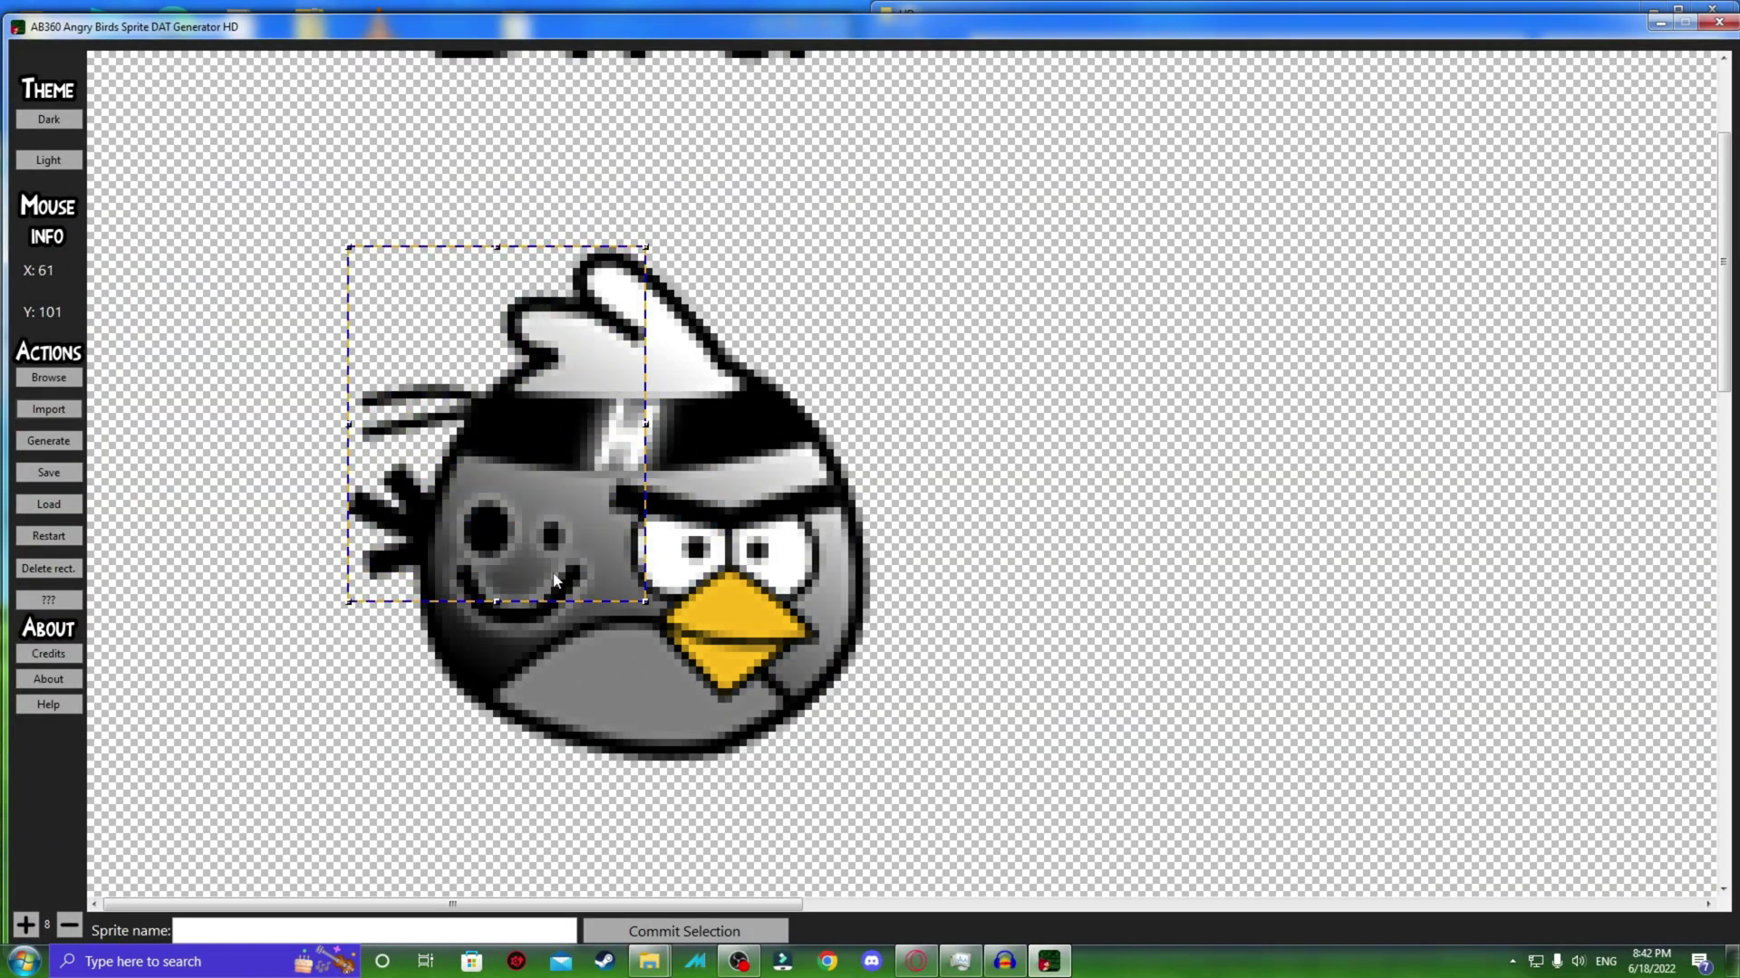
drag(646, 602, 871, 763)
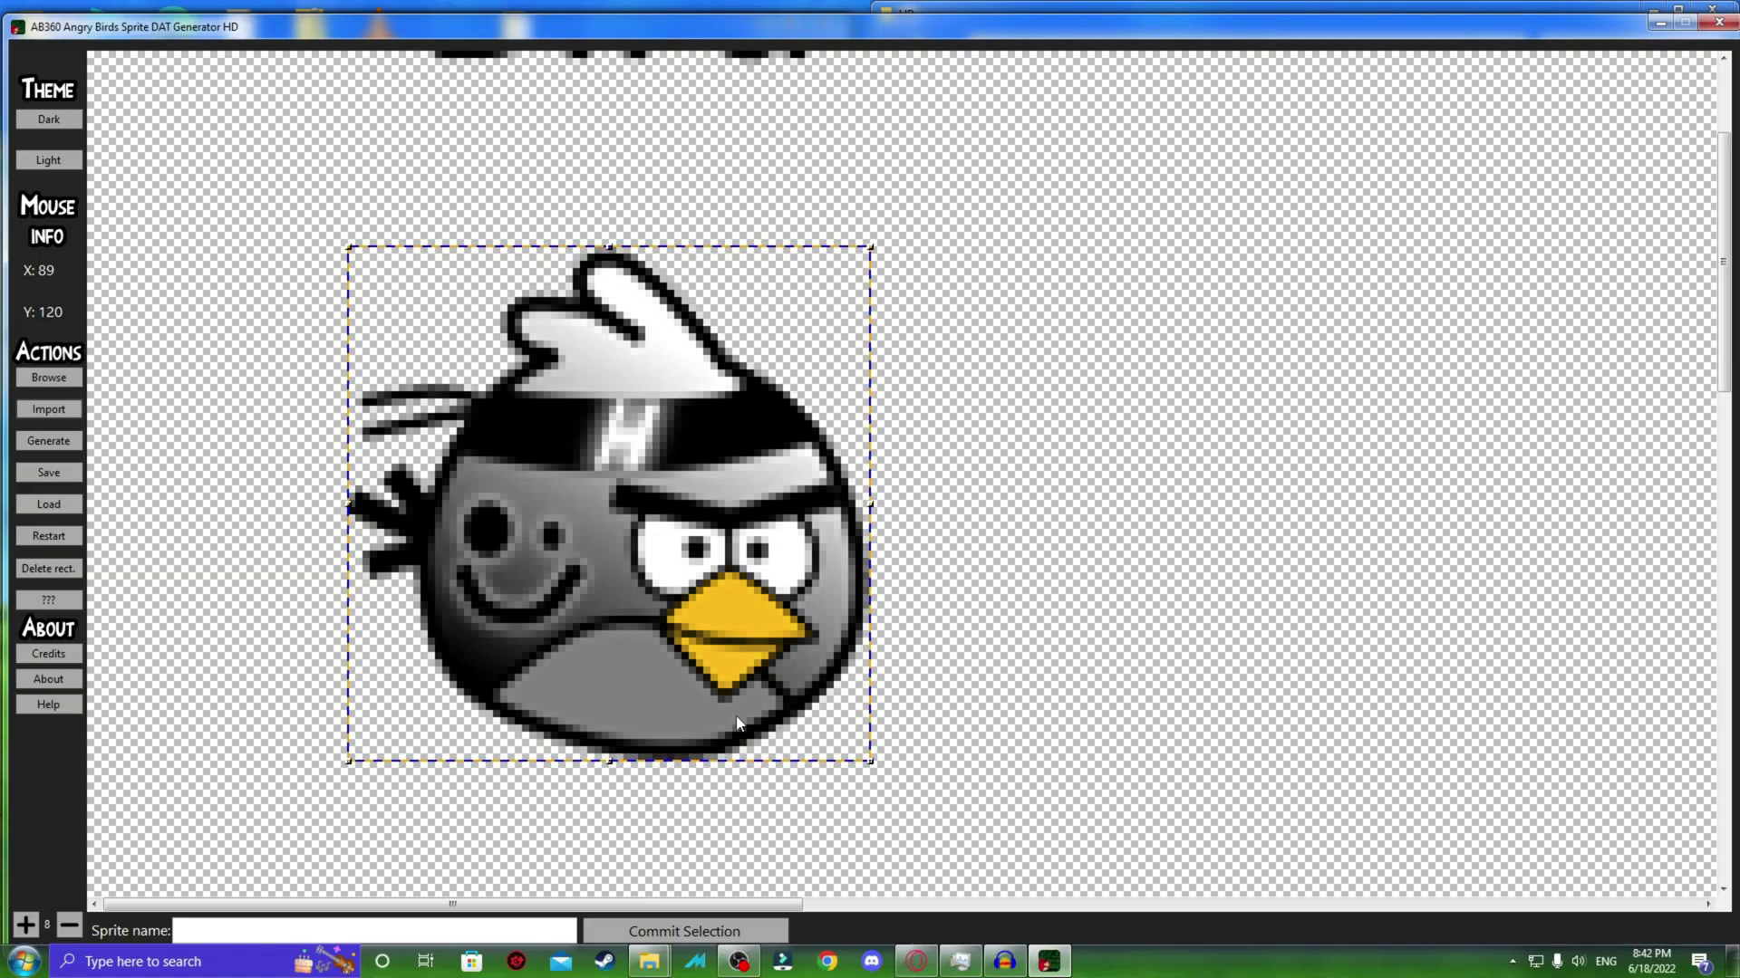
- Name the sprite with a name ending in 360_BIRD and commit the selection
click(441, 924)
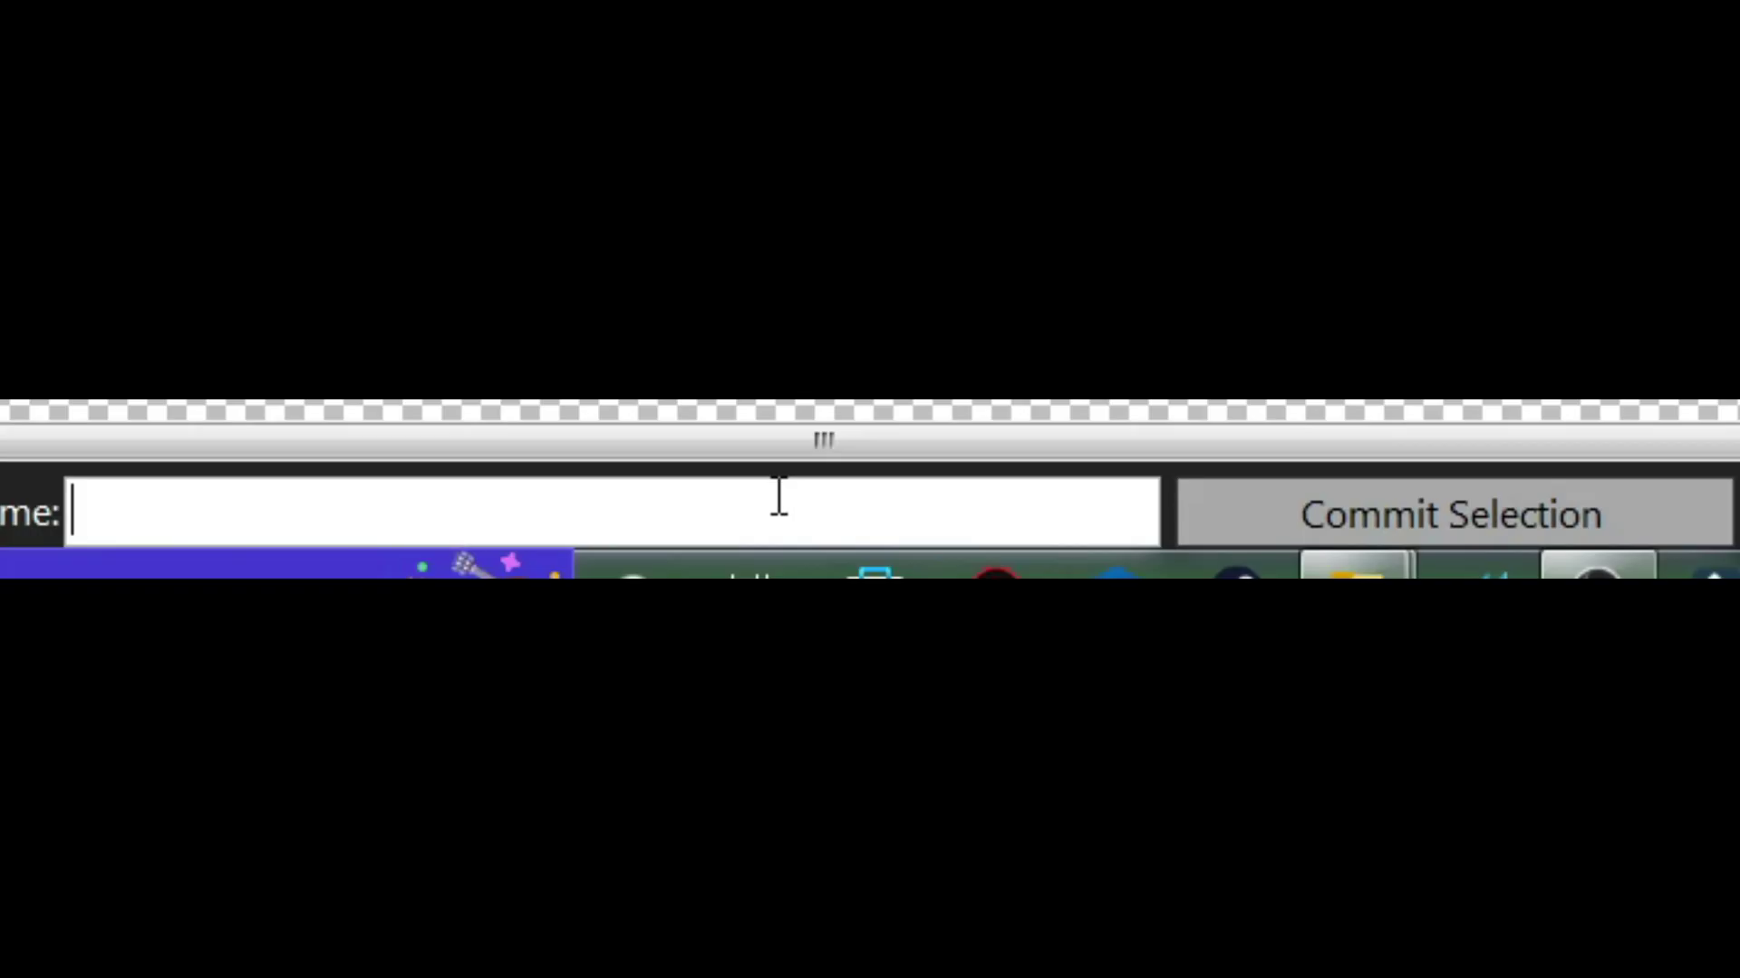
text(XXXMAN#)
key(BackSpace)
text(360_BIRD)
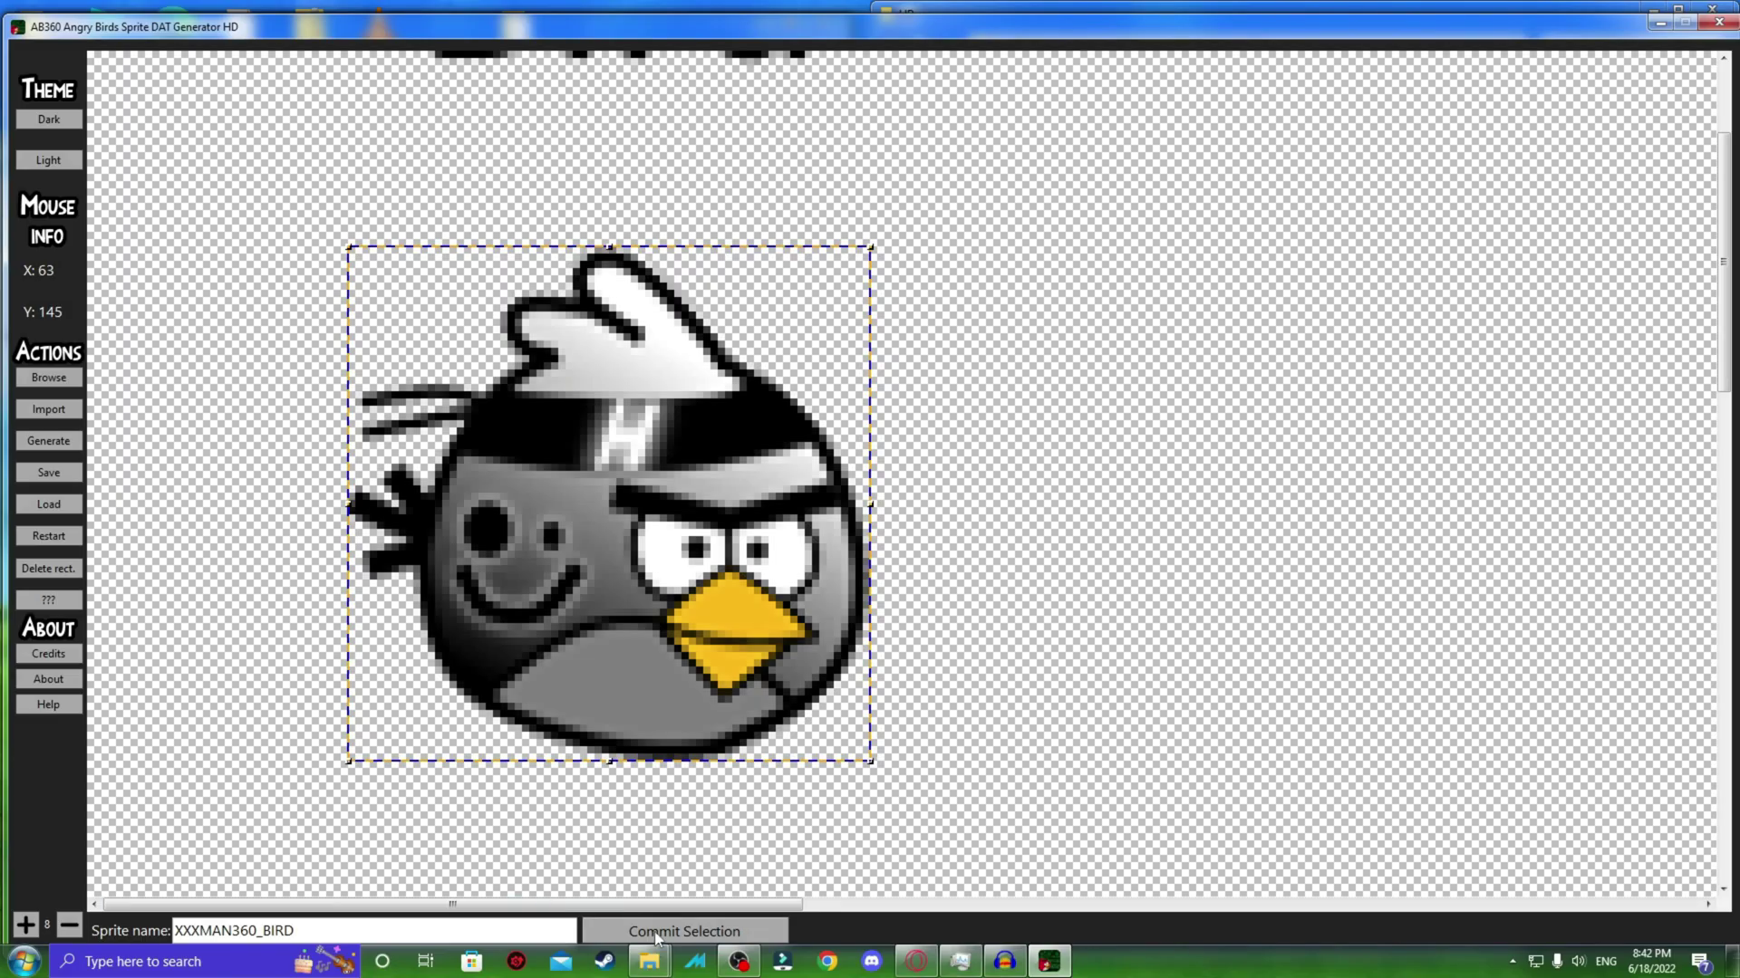
click(657, 933)
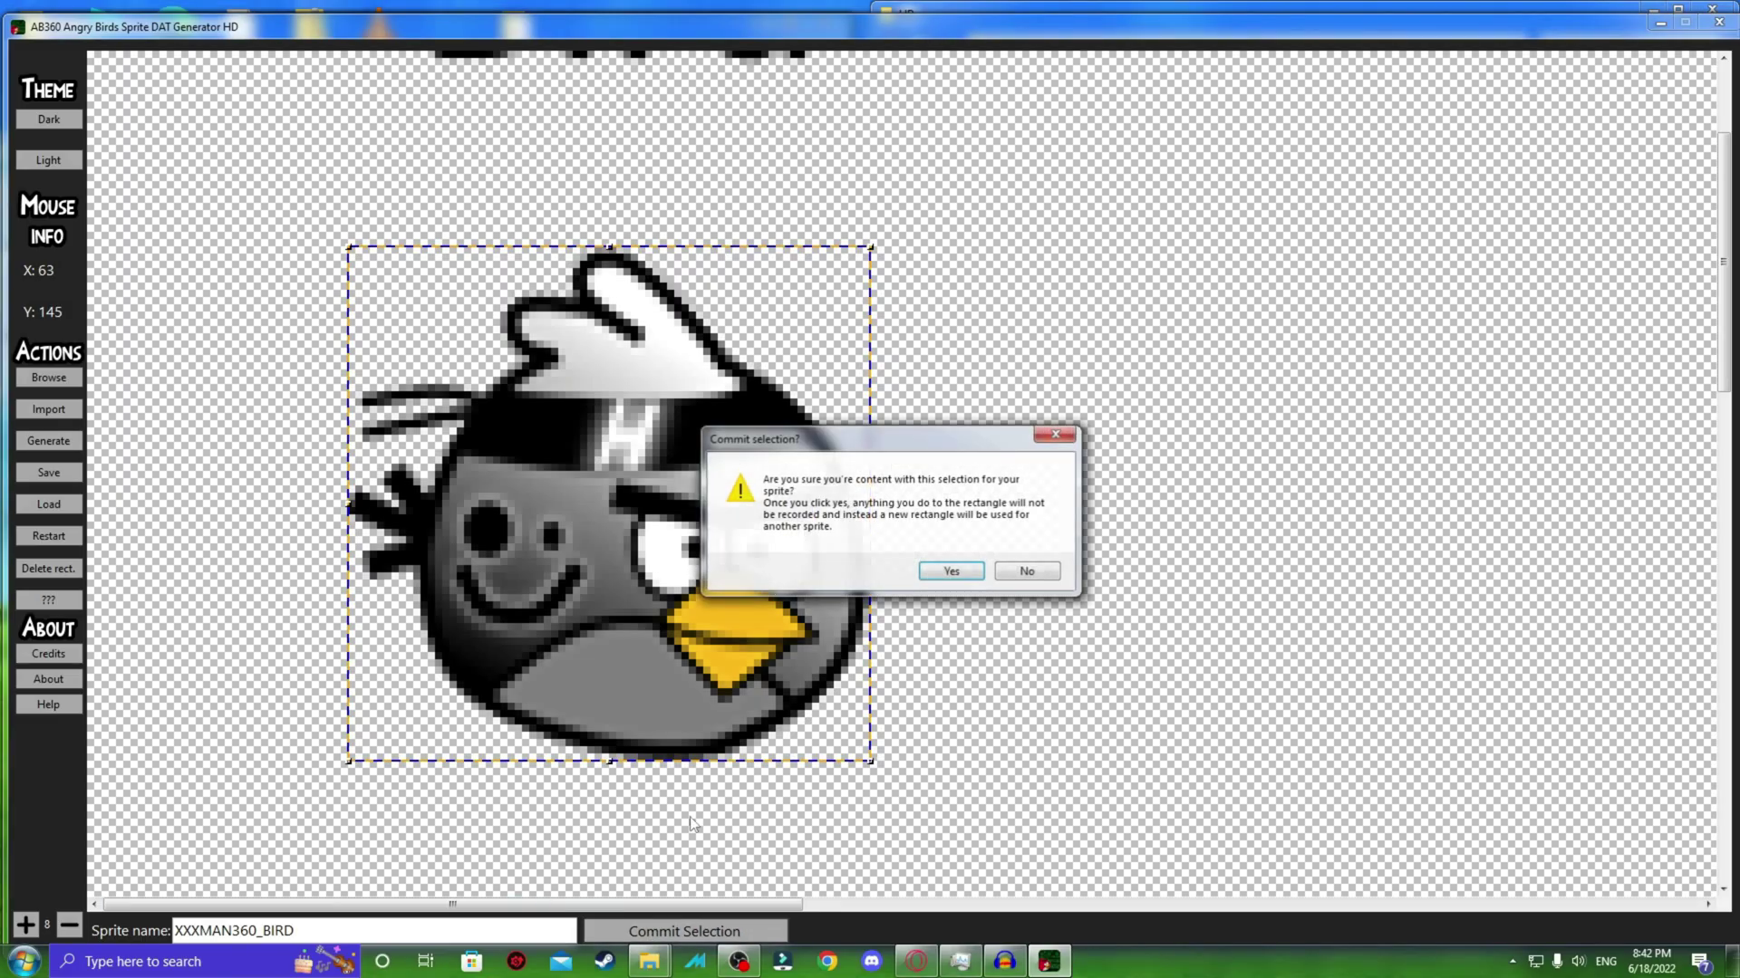
click(951, 571)
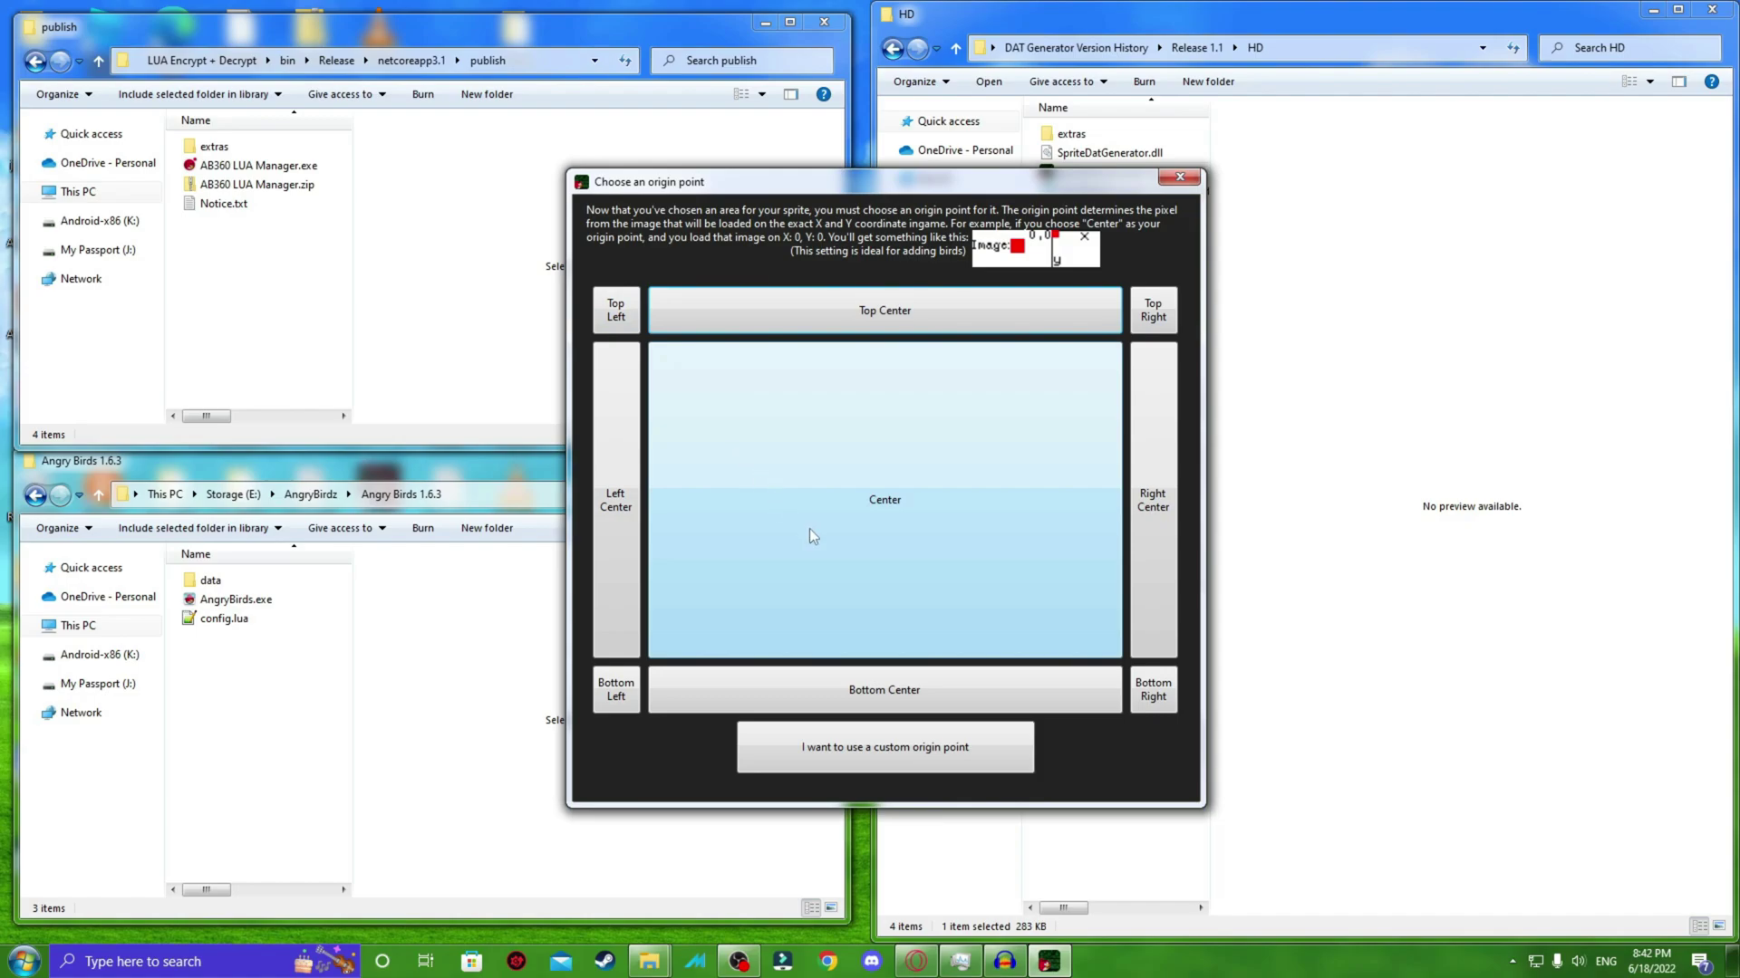
- Set the committed bird sprite's origin point to Center
click(862, 509)
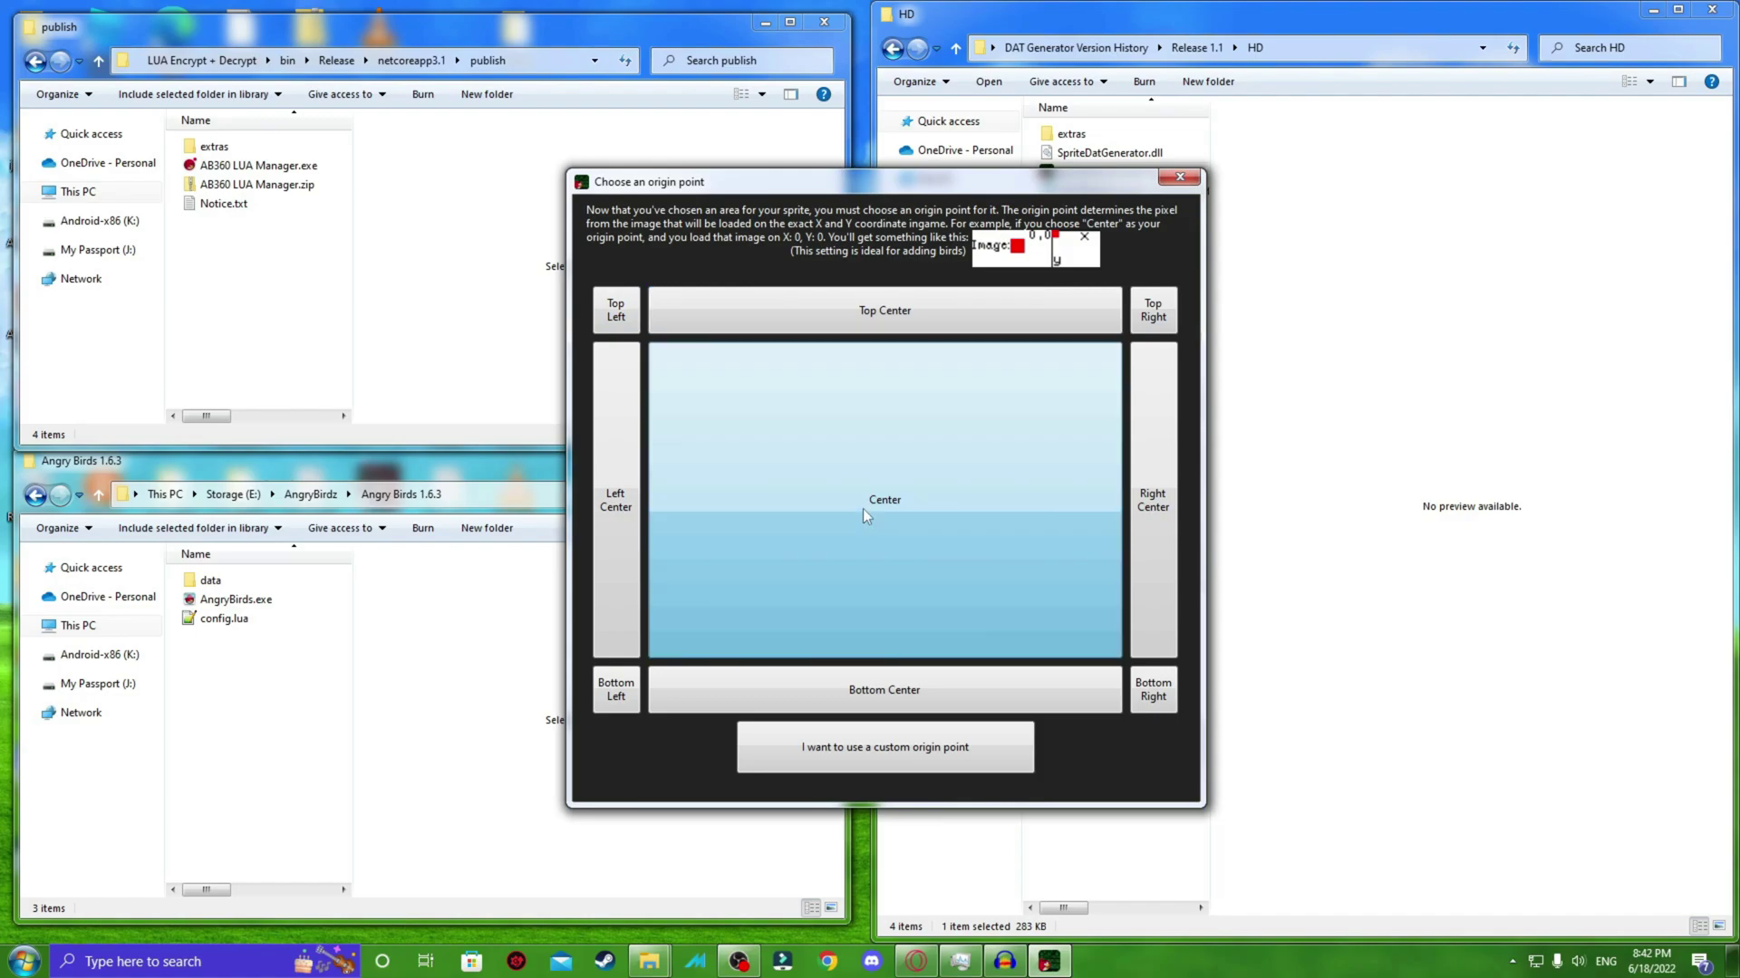
- Dismiss the success message, scroll to the pig and select its left ear region
click(1020, 589)
drag(564, 899, 1471, 897)
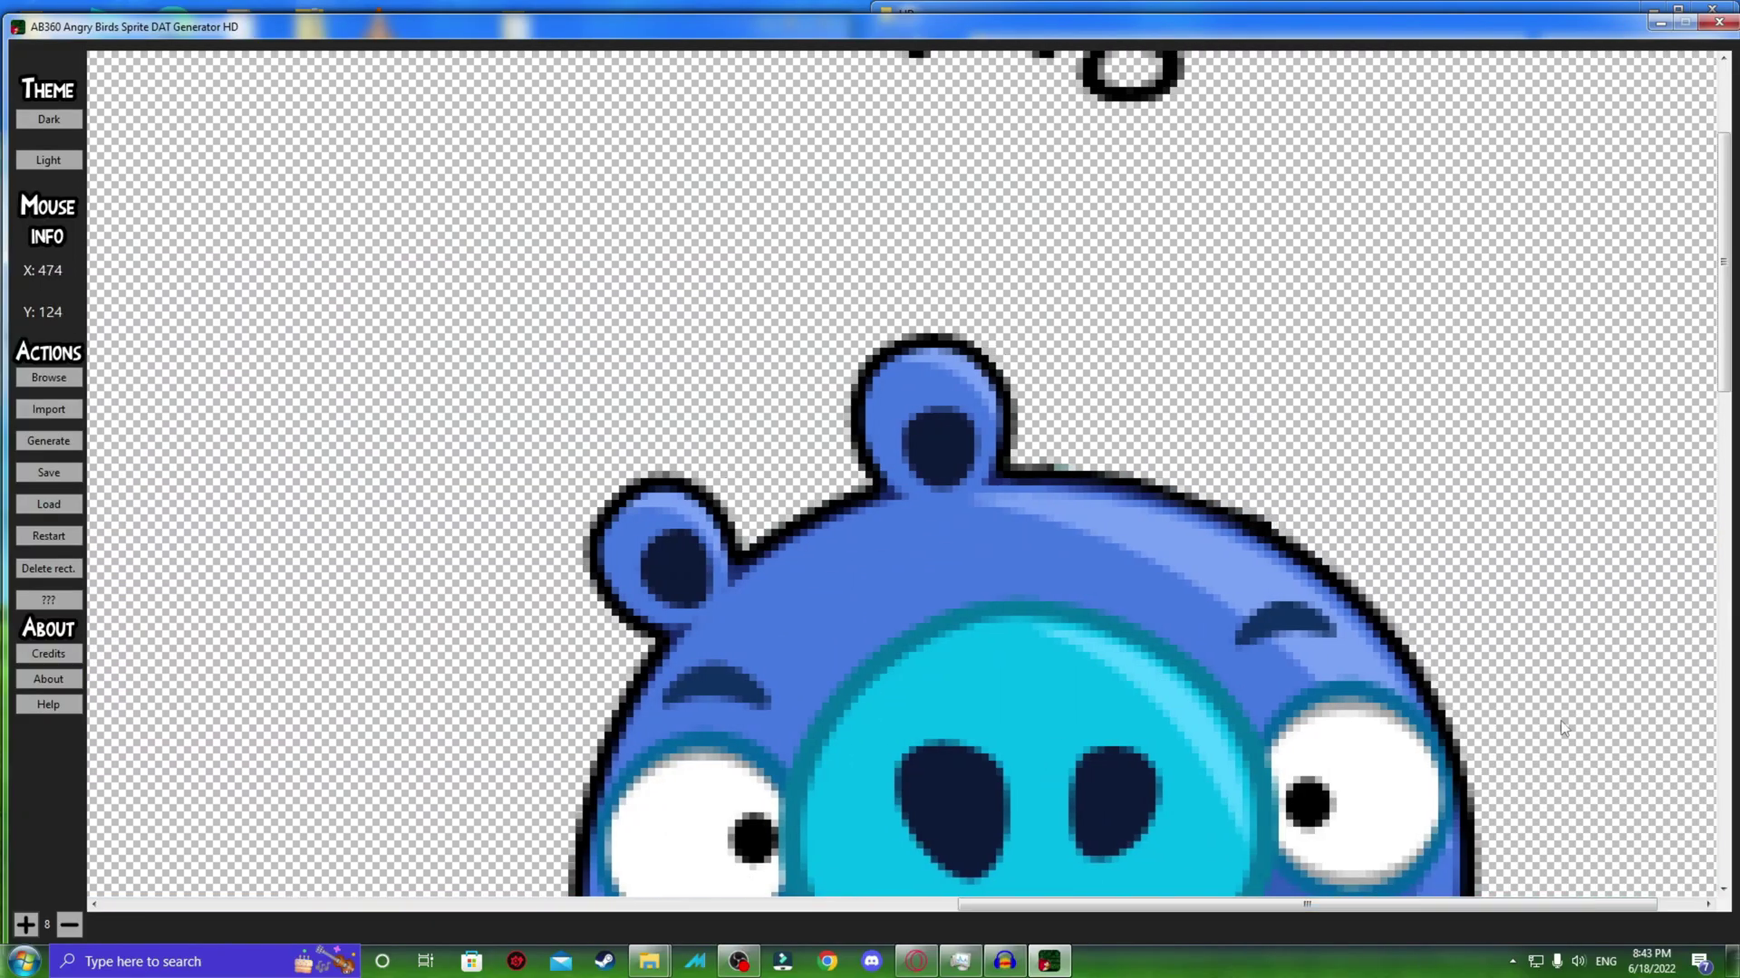
drag(1727, 322, 1727, 413)
mouse_move(1244, 399)
mouse_down()
mouse_move(1337, 485)
mouse_move(912, 145)
mouse_move(614, 281)
mouse_move(572, 370)
mouse_move(570, 709)
mouse_up()
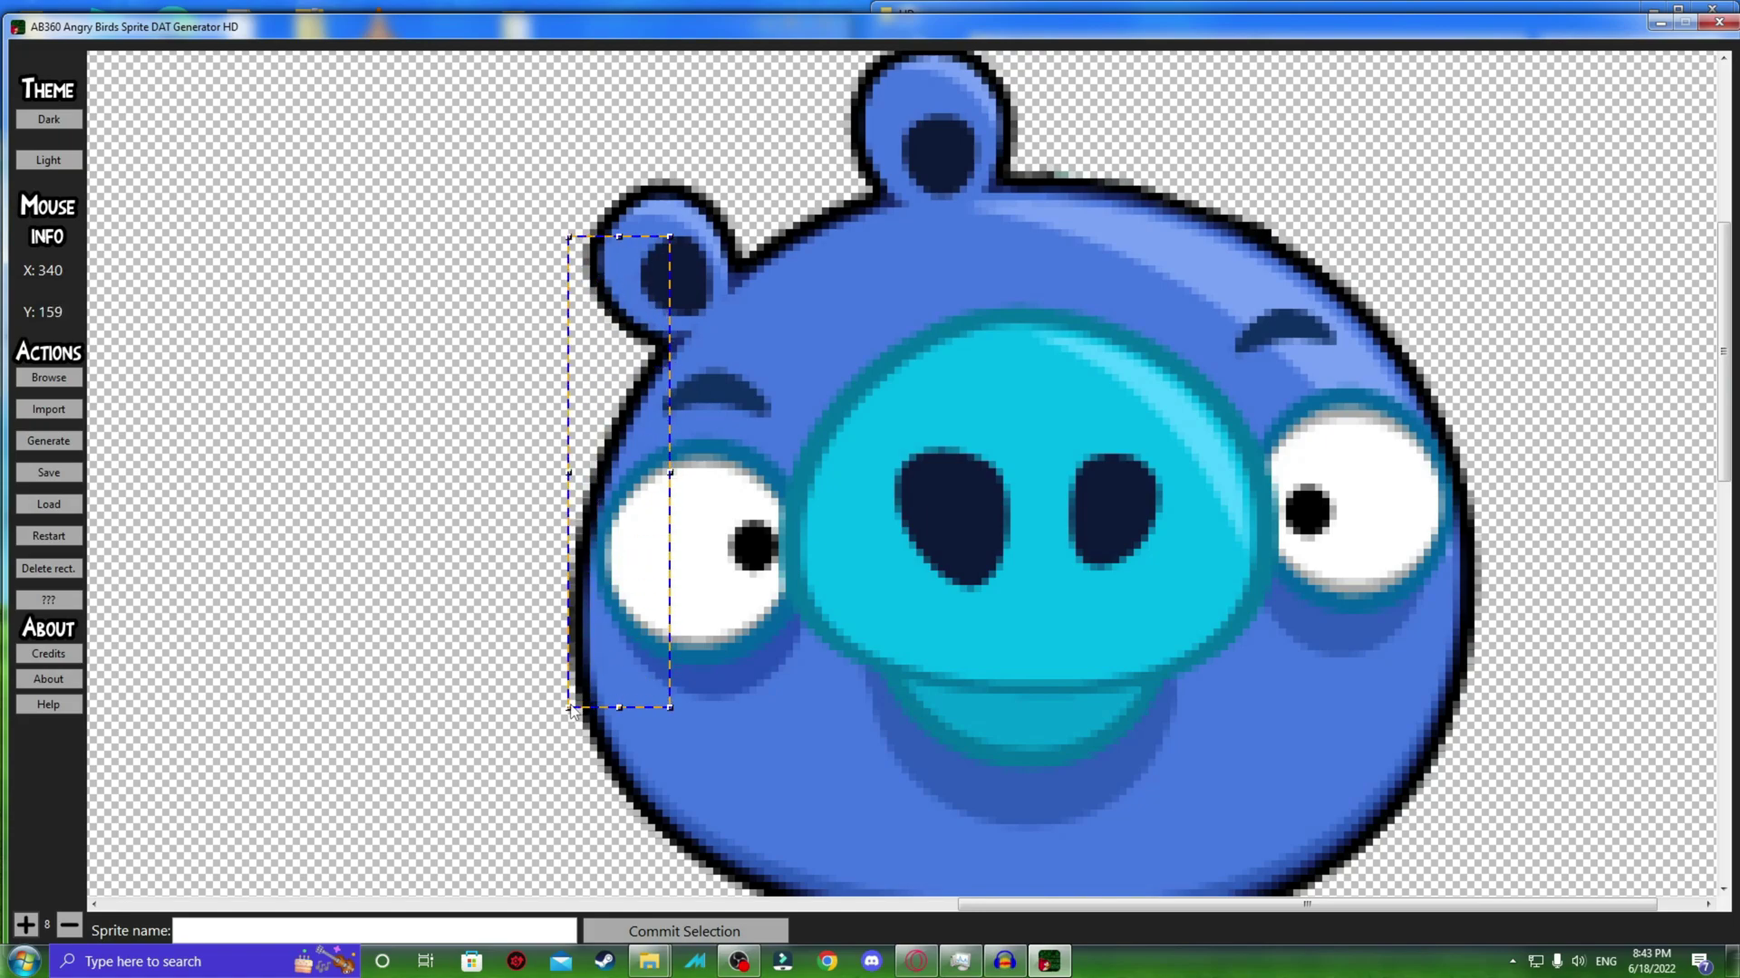
- In Help, view the parallax/sky, ground/cursor and bird/pig/block tutorials in turn
click(46, 704)
click(859, 453)
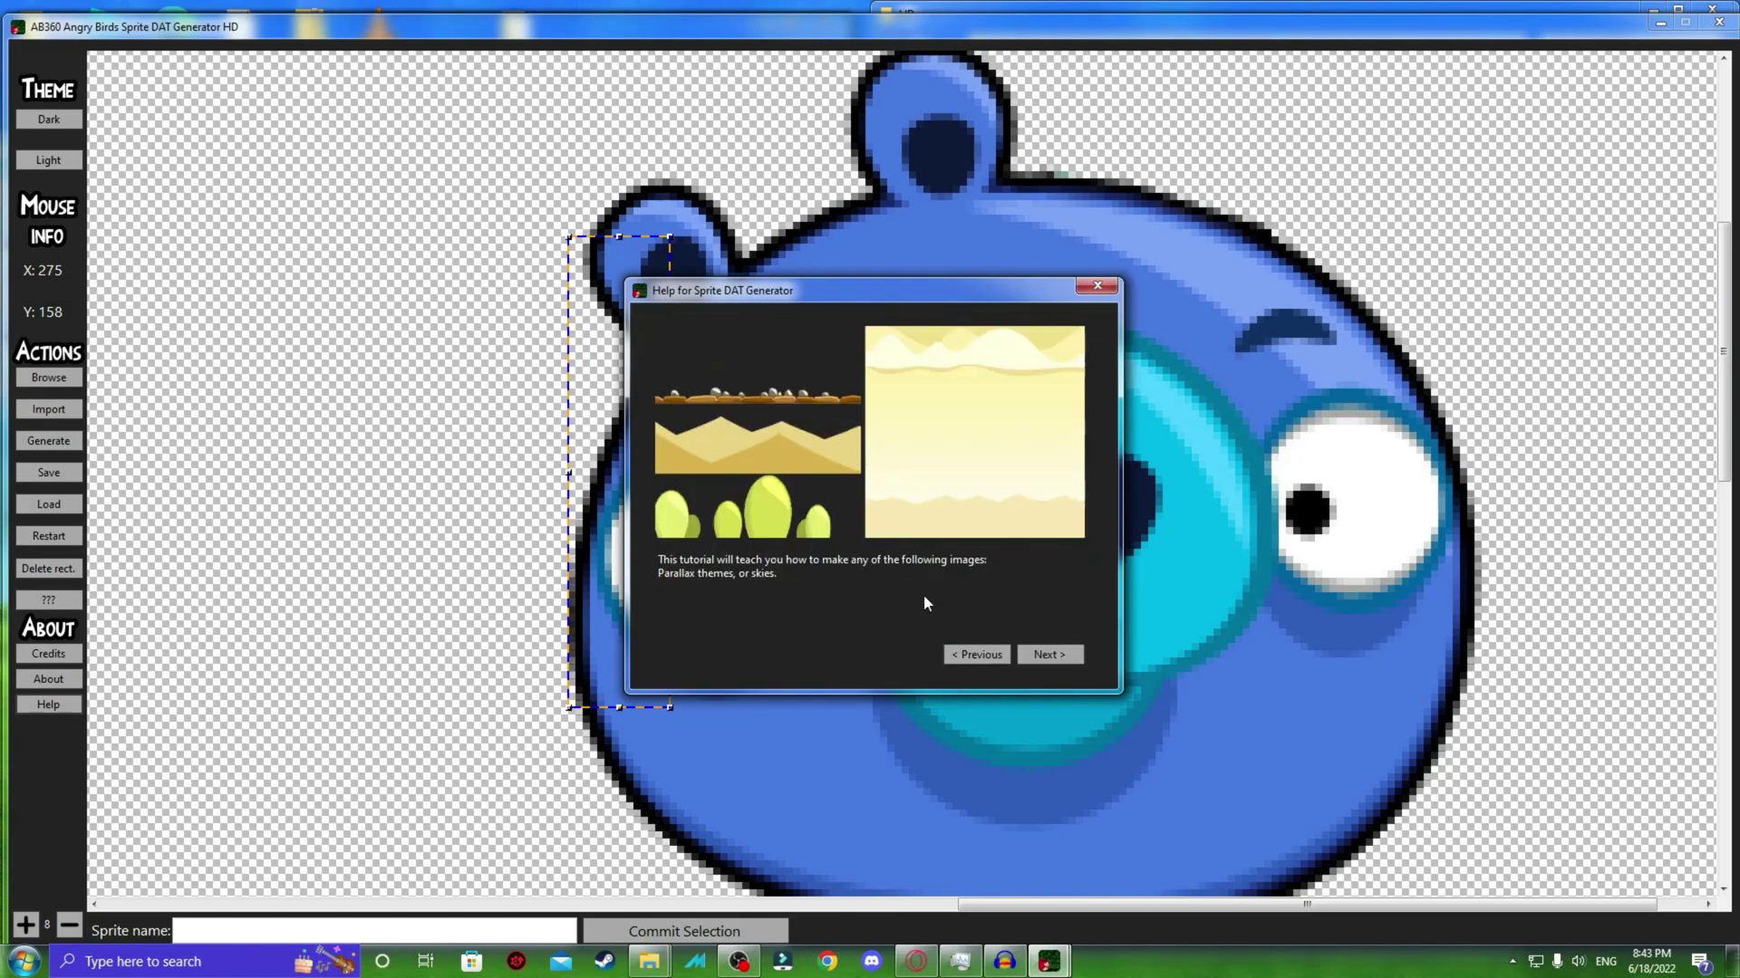
click(976, 654)
click(1083, 444)
click(975, 654)
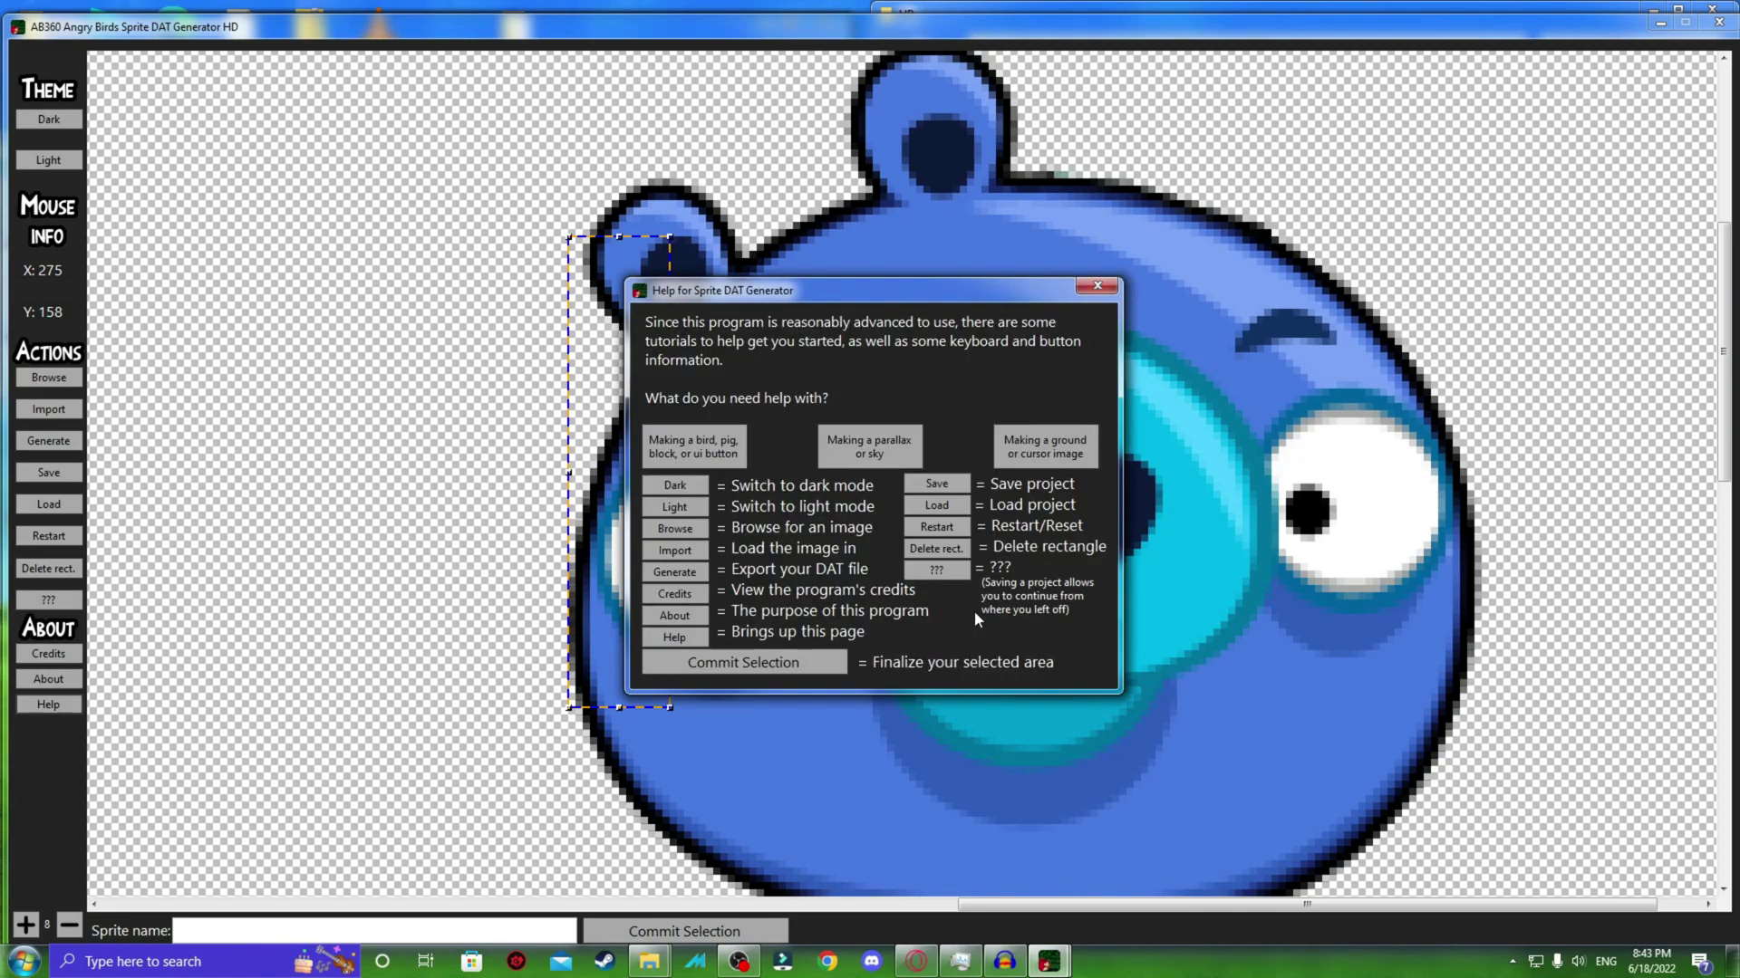
click(696, 447)
click(965, 654)
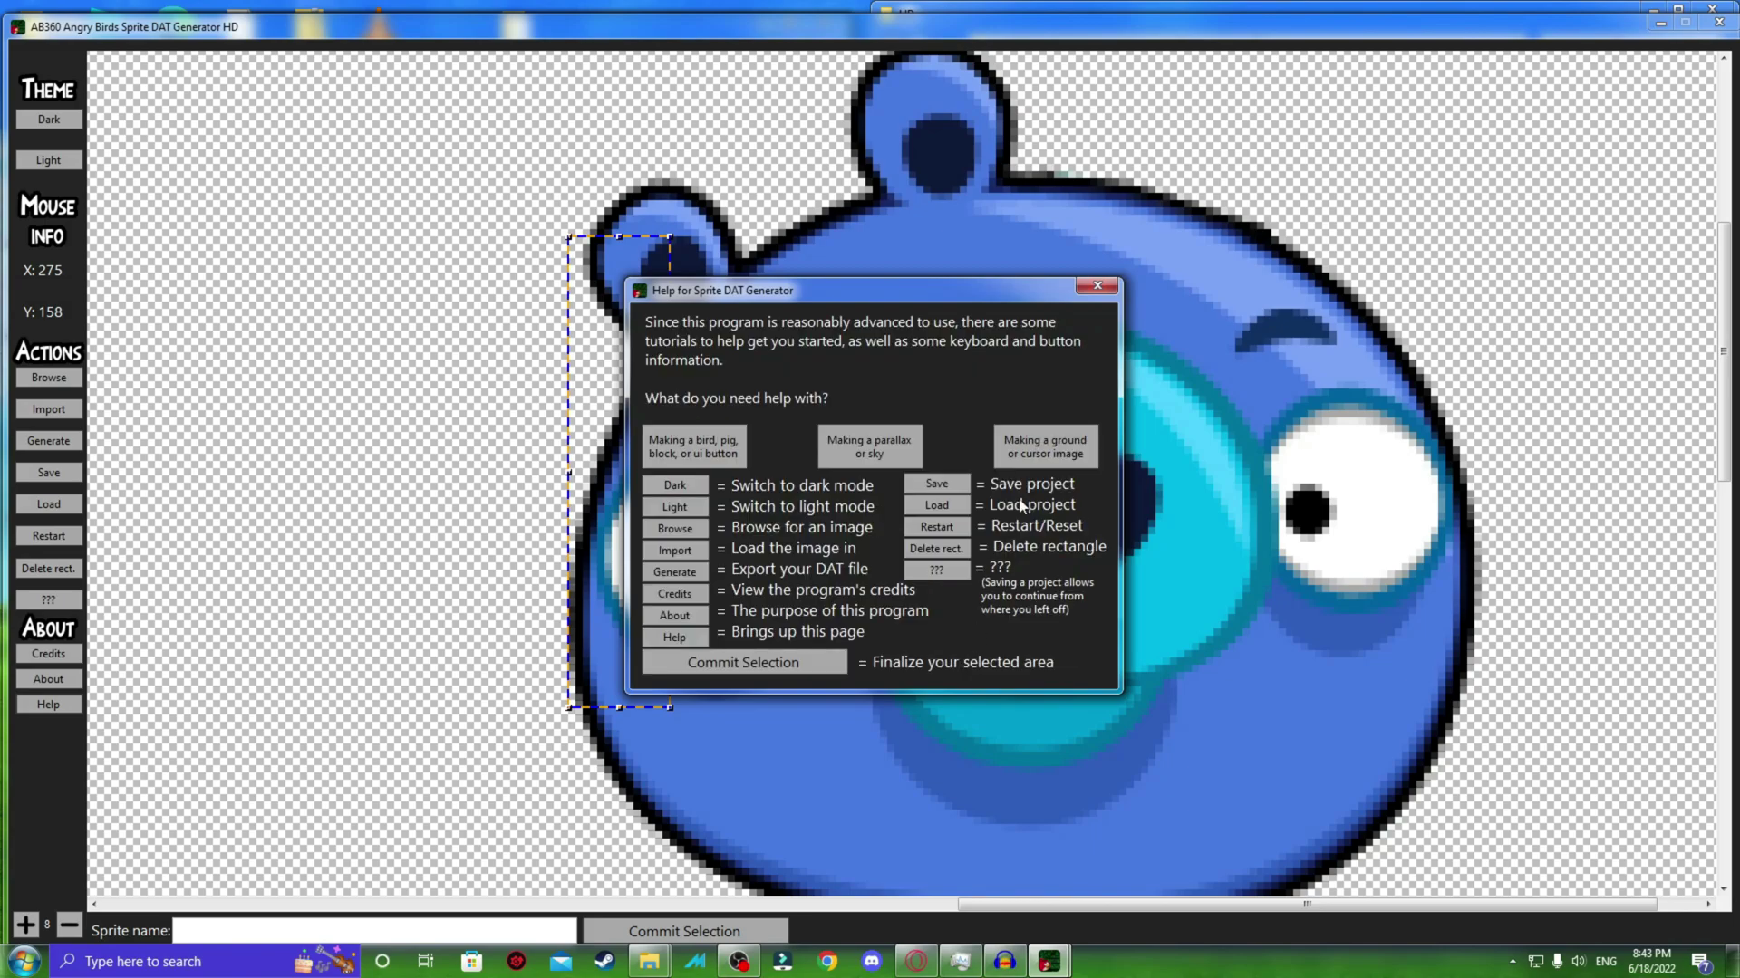